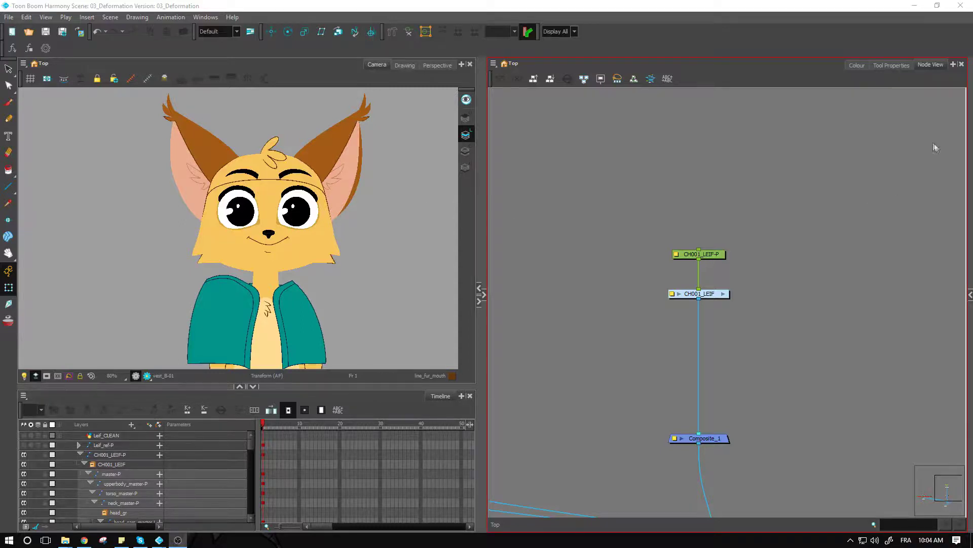
Step: Select the upper eyelid drawing eyelid_top_F on the character and locate its node in the network
{"action": "scroll", "coordinate": [720, 258], "scroll_direction": "up", "scroll_amount": 2}
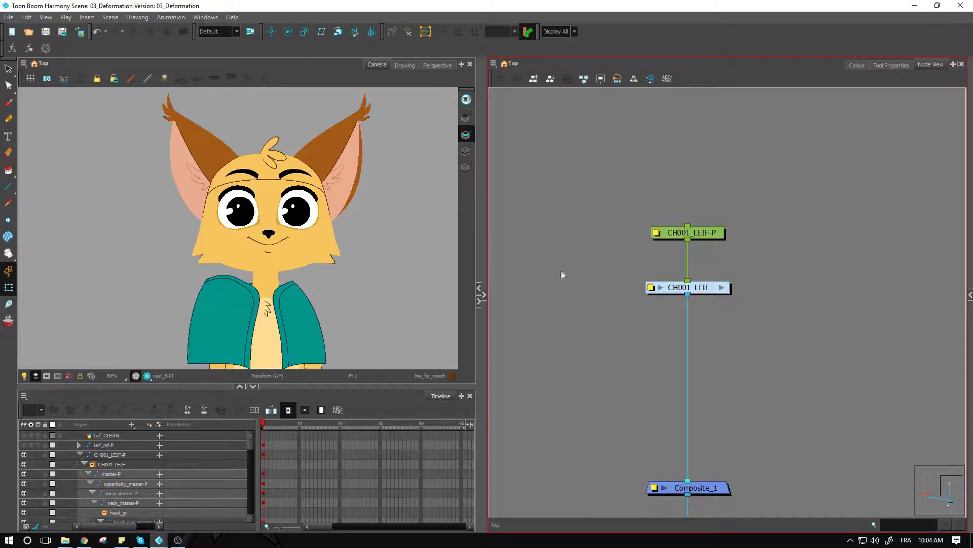
{"action": "left_click", "coordinate": [241, 193]}
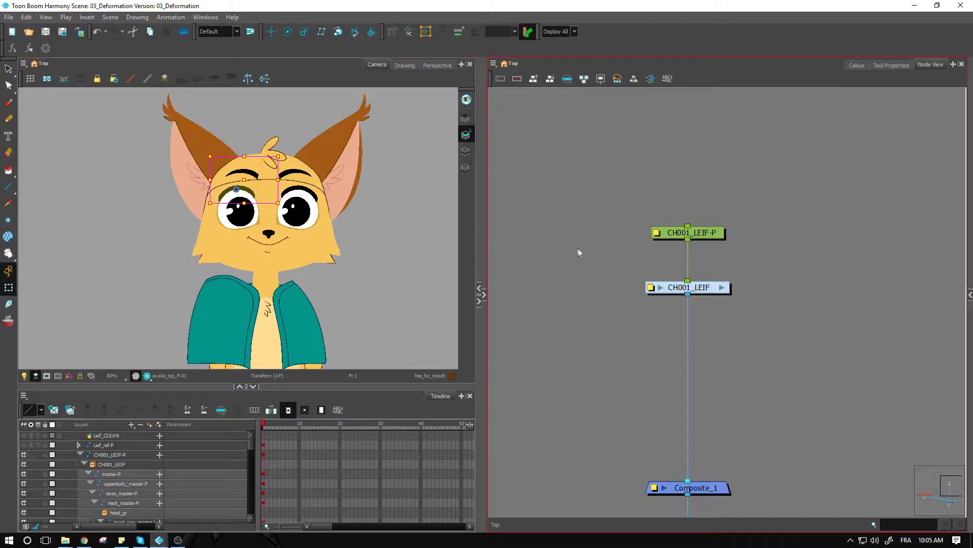
{"action": "key", "text": "o"}
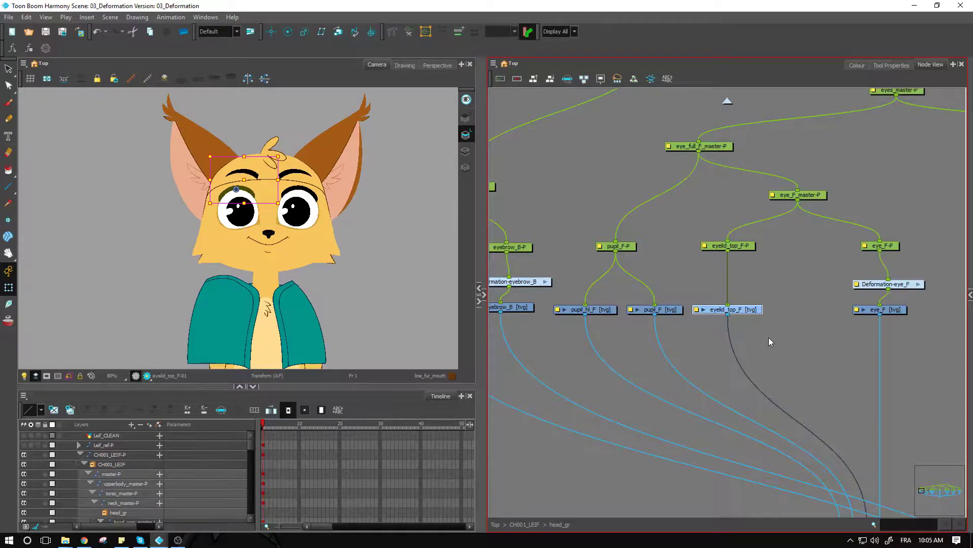
{"action": "scroll", "coordinate": [755, 315], "scroll_direction": "up", "scroll_amount": 3}
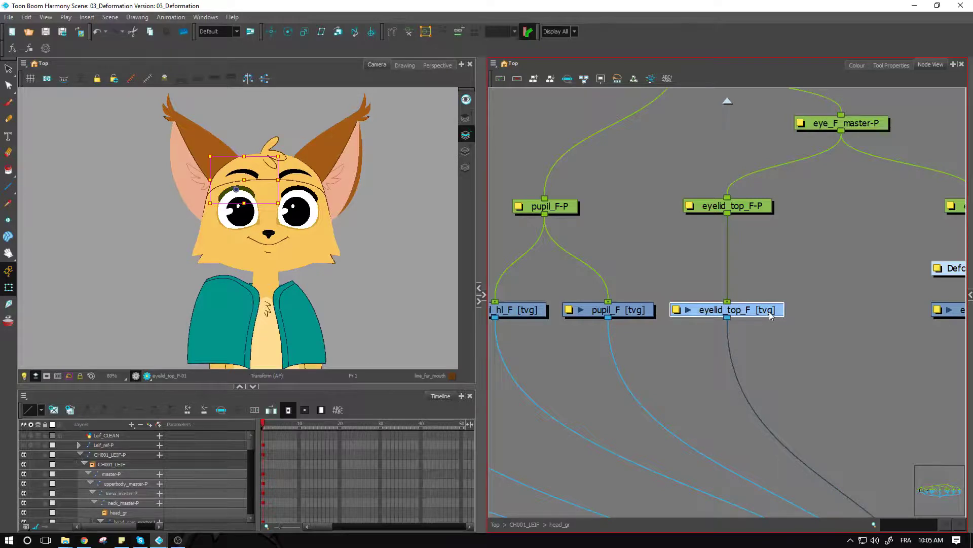
Step: Search the node library for "colour" and place a Colour-Selector node beside the eyelid_top_F cable
{"action": "left_click", "coordinate": [484, 298]}
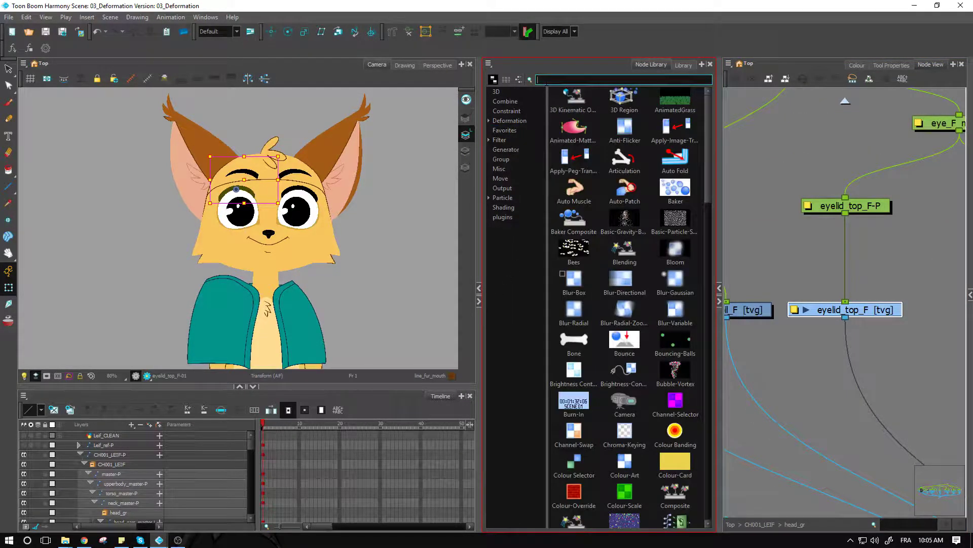
{"action": "type", "text": "colour"}
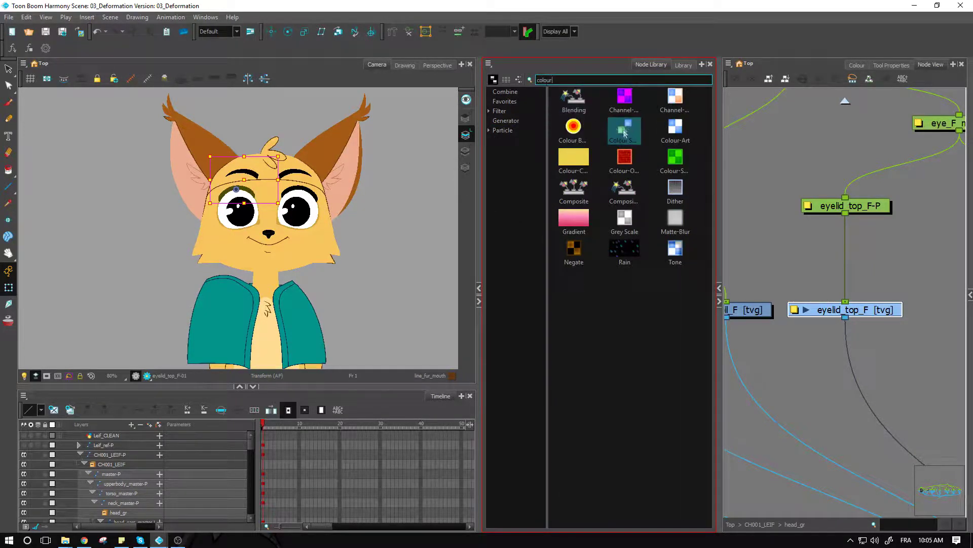
{"action": "left_click_drag", "start_coordinate": [621, 136], "coordinate": [794, 358]}
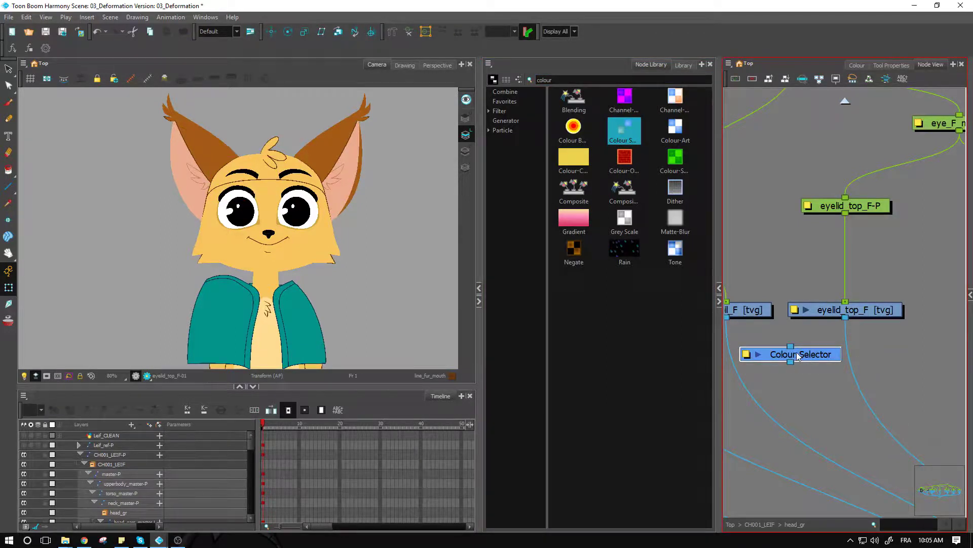
Step: Add a Colour-Override node and insert it on the output cable of eyelid_top_F
{"action": "left_click", "coordinate": [624, 163]}
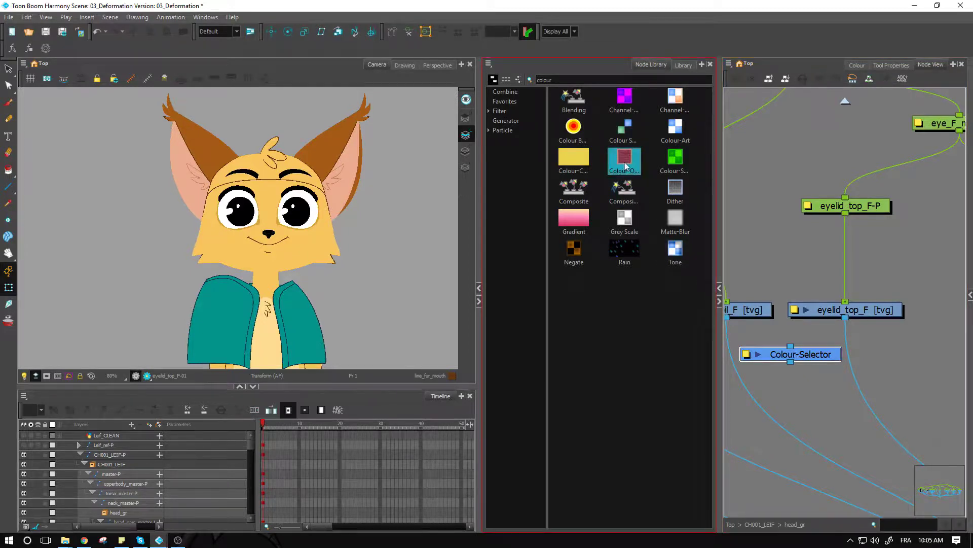
{"action": "left_click_drag", "start_coordinate": [626, 166], "coordinate": [817, 403]}
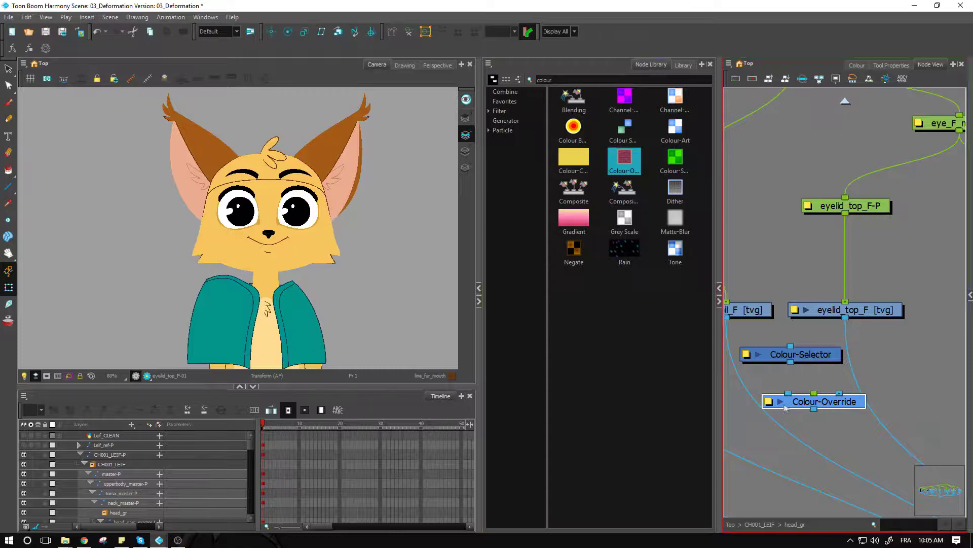
{"action": "left_click_drag", "start_coordinate": [831, 403], "coordinate": [850, 405]}
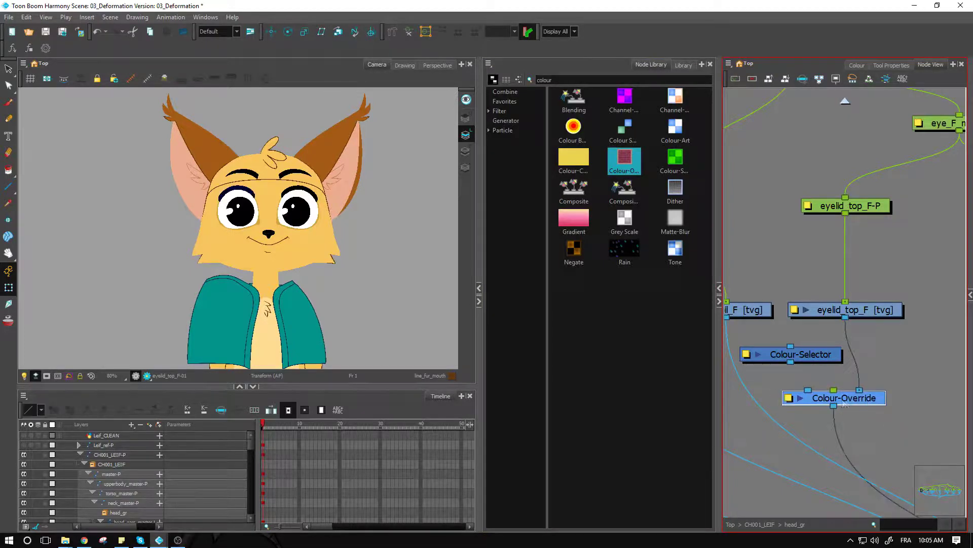
Step: Set the Colour-Override node's rendering mode to Render Selected Colours, and close its properties
{"action": "left_click", "coordinate": [789, 397]}
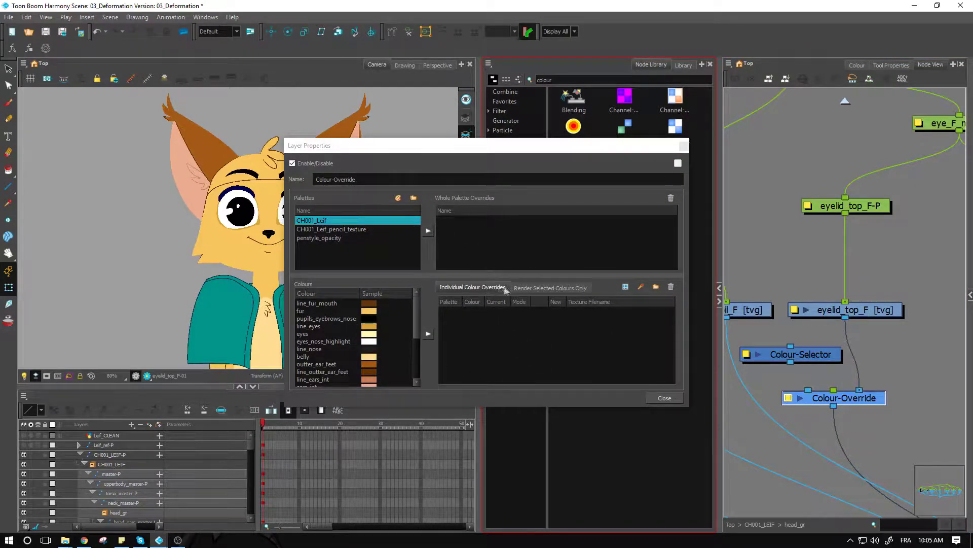
{"action": "left_click", "coordinate": [536, 288]}
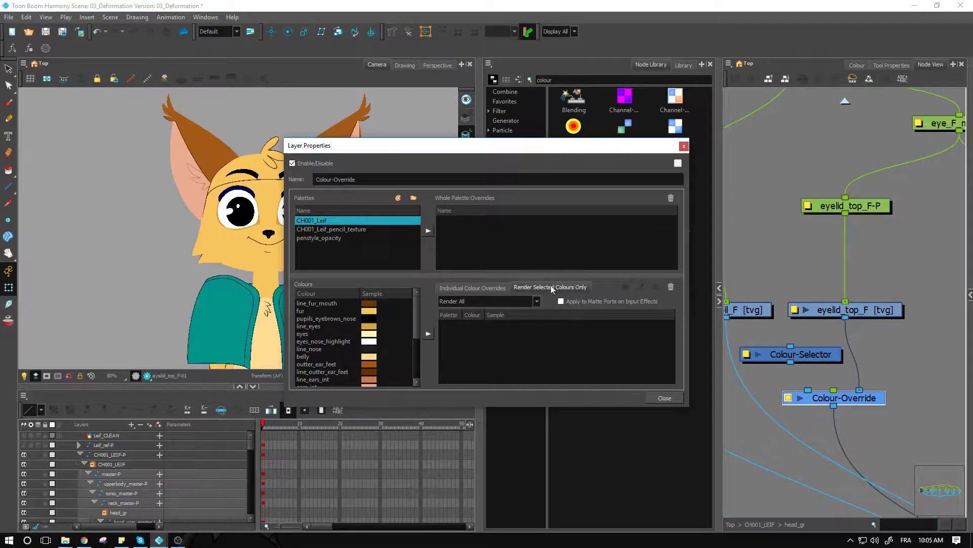
{"action": "left_click", "coordinate": [527, 299]}
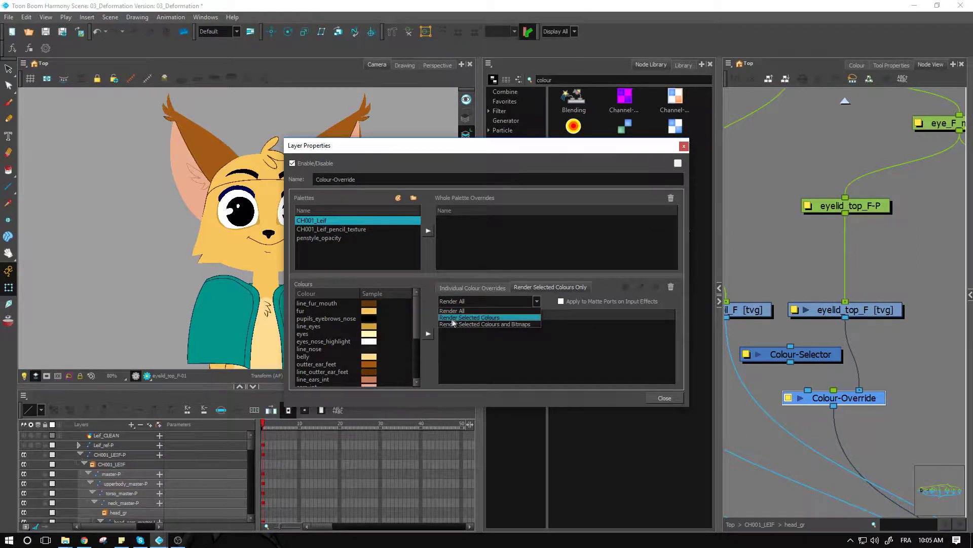
{"action": "left_click", "coordinate": [495, 320]}
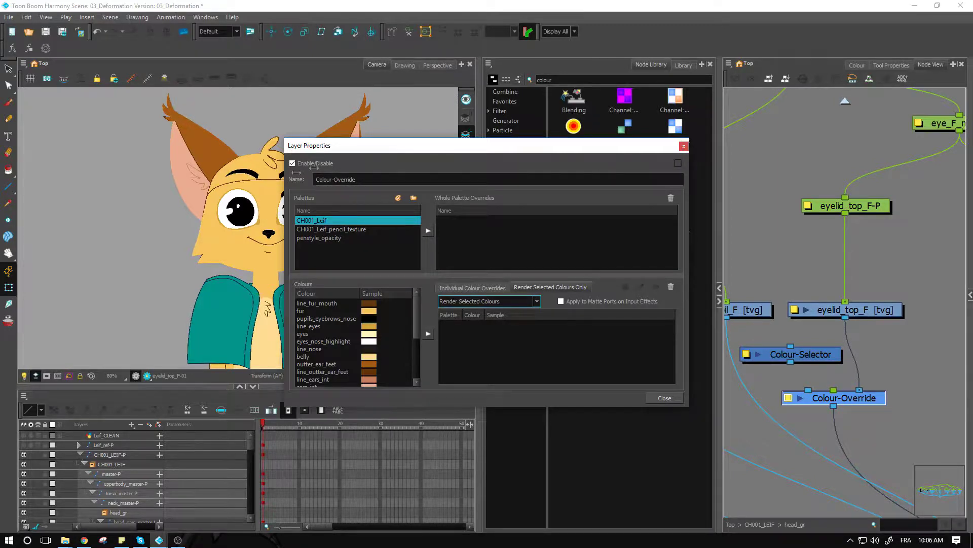
{"action": "left_click_drag", "start_coordinate": [469, 145], "coordinate": [472, 196]}
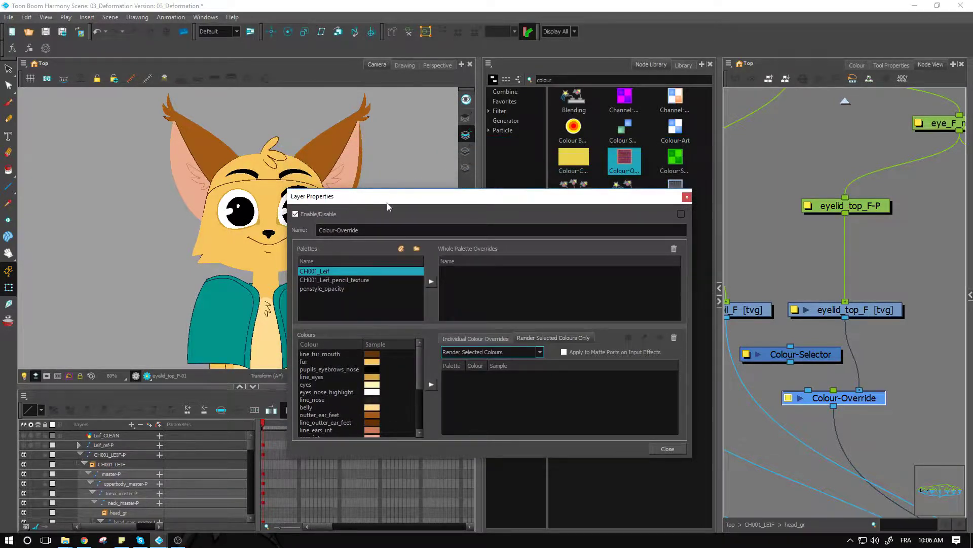
{"action": "left_click", "coordinate": [687, 196]}
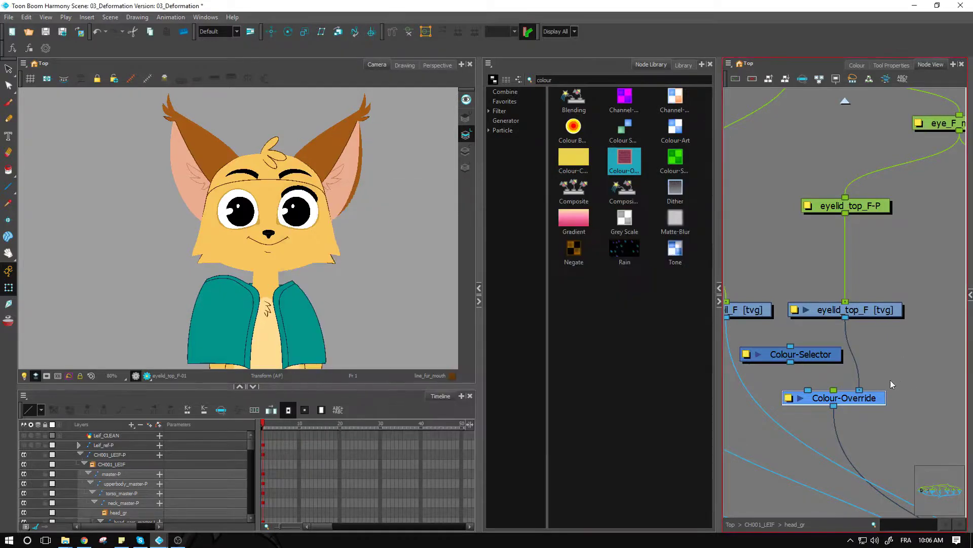
Step: Delete the Colour-Override node below eyelid_top_F, keeping the Colour-Selector node
{"action": "left_click", "coordinate": [808, 397]}
{"action": "key", "text": "Delete"}
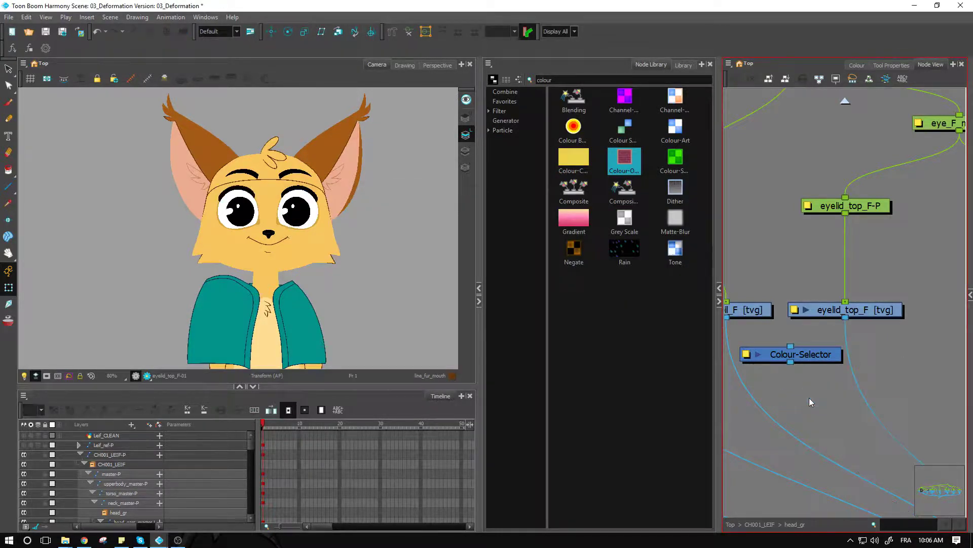
{"action": "left_click", "coordinate": [810, 353]}
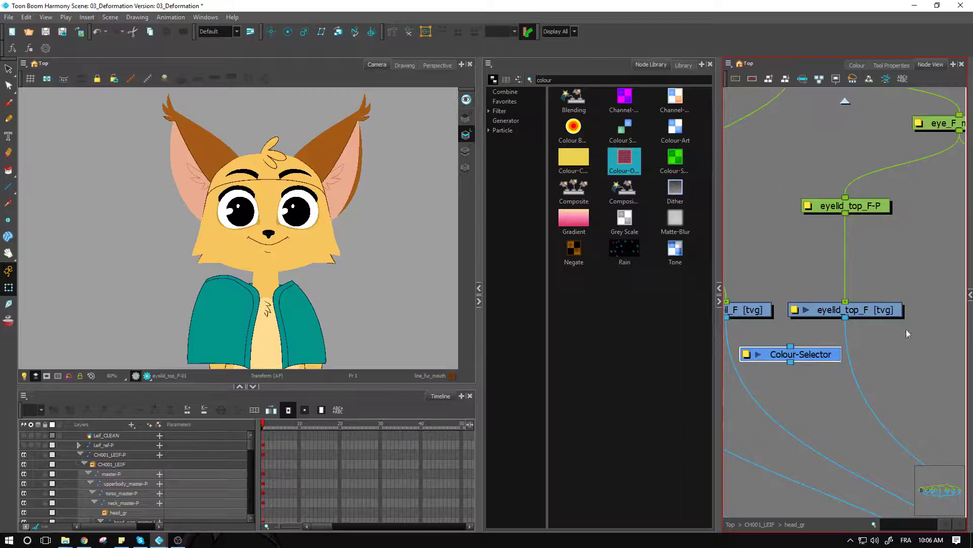
Step: Select the eyelid_top_F drawing node and show the full colour list of the CH001_Leif palette
{"action": "left_click", "coordinate": [895, 310]}
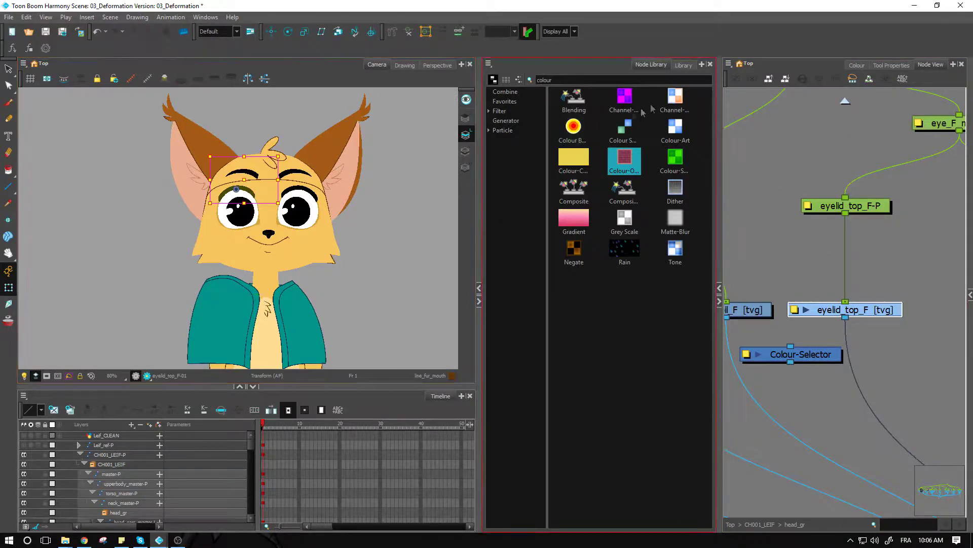
{"action": "left_click", "coordinate": [864, 67]}
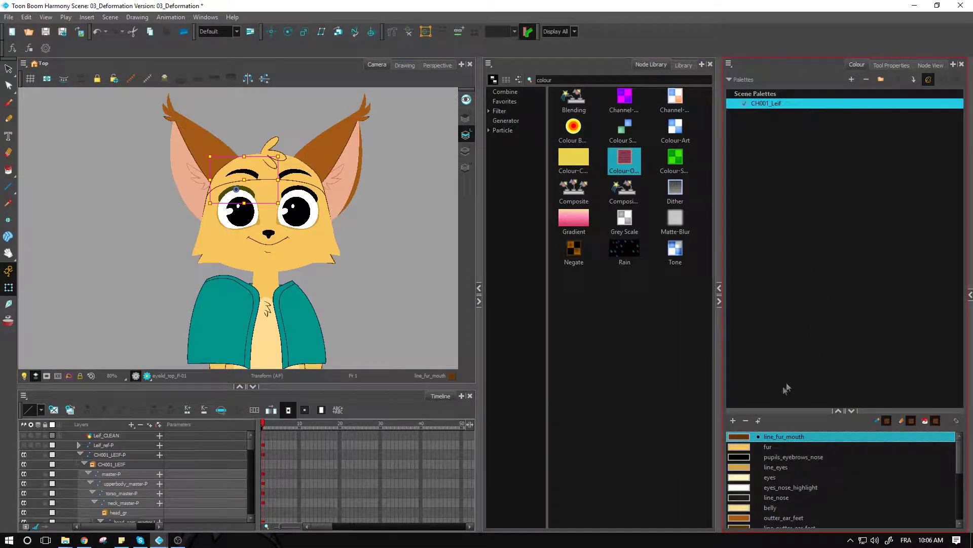
{"action": "left_click_drag", "start_coordinate": [769, 408], "coordinate": [795, 131]}
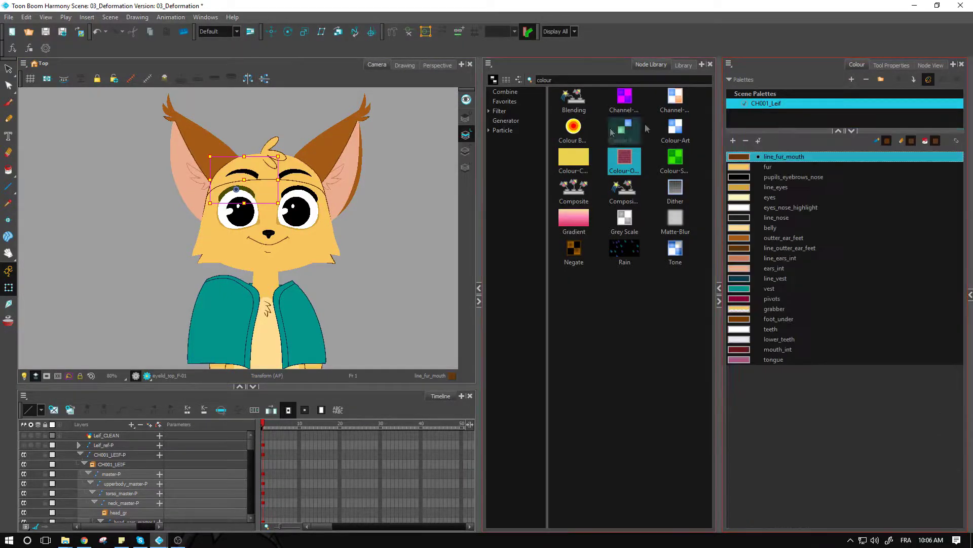
Step: Examine the eyelid_top_F artwork around the eye with the Stroke tool
{"action": "scroll", "coordinate": [290, 203], "scroll_direction": "up", "scroll_amount": 3}
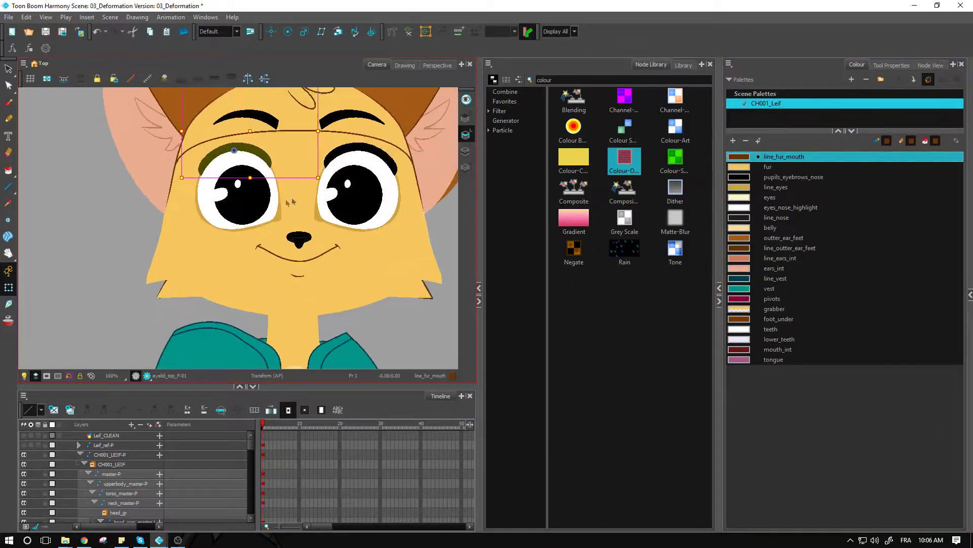
{"action": "scroll", "coordinate": [291, 203], "scroll_direction": "up", "scroll_amount": 1}
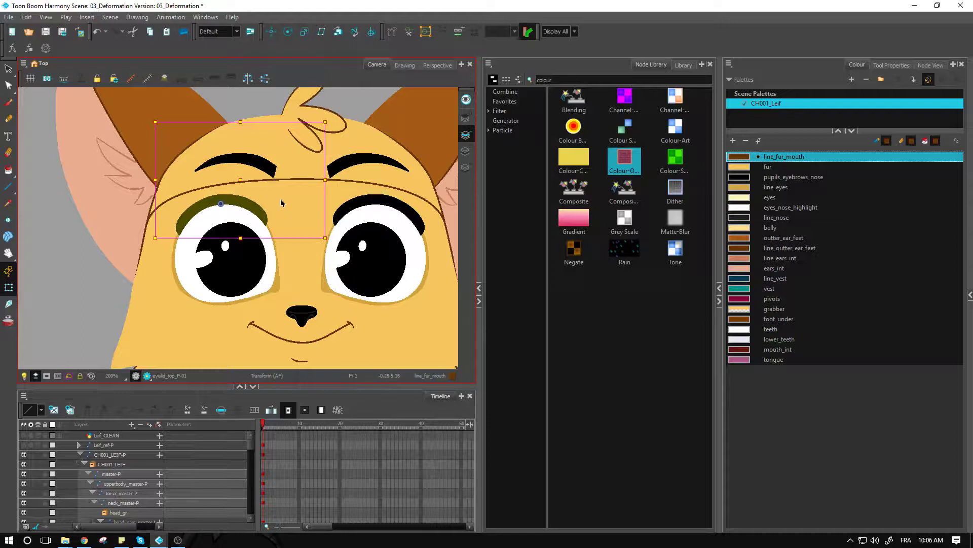
{"action": "left_click", "coordinate": [8, 170]}
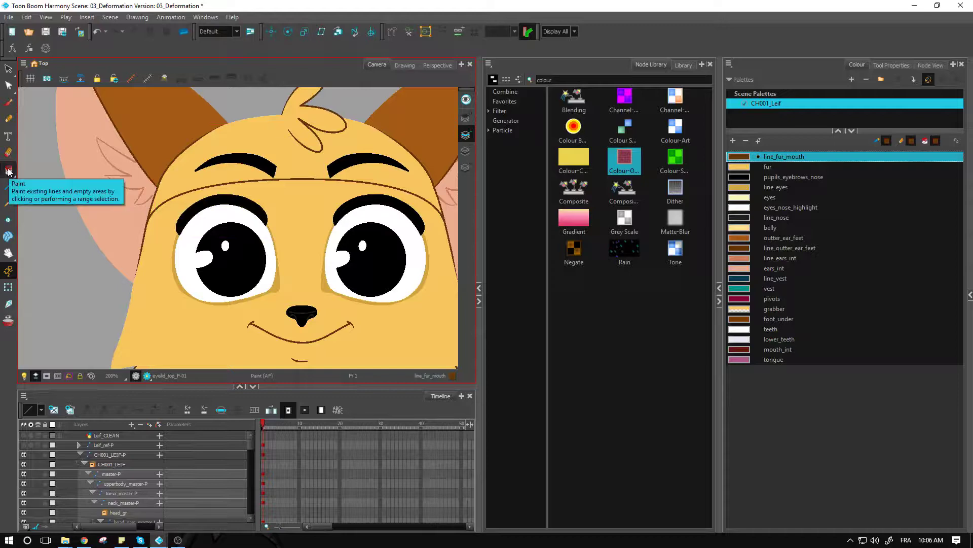
{"action": "left_click", "coordinate": [8, 172]}
{"action": "left_click_drag", "start_coordinate": [68, 226], "coordinate": [67, 227]}
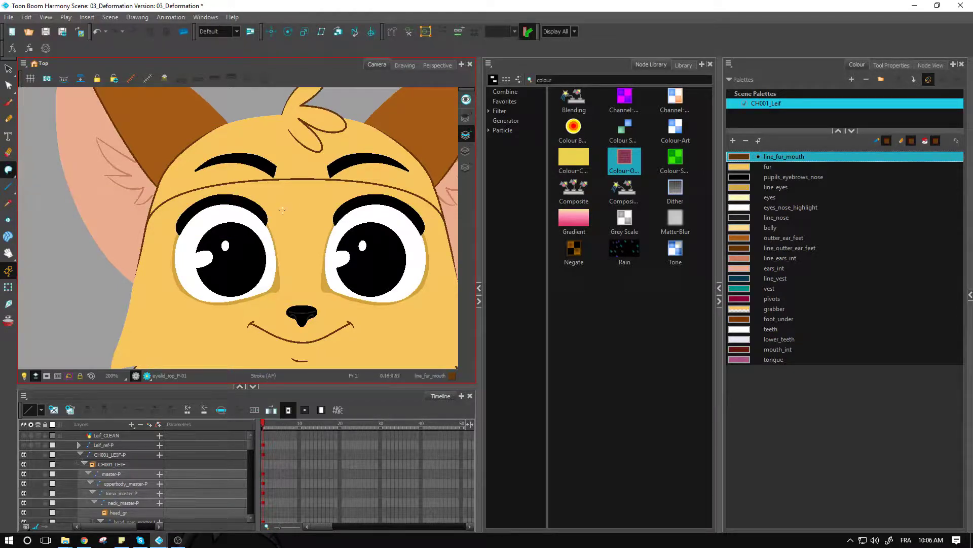
{"action": "left_click_drag", "start_coordinate": [282, 209], "coordinate": [282, 209]}
Step: Examine the eyelid_top_F outline and its contour points at both eye corners with the Contour Editor
{"action": "left_click", "coordinate": [10, 86]}
{"action": "key", "text": "2"}
{"action": "key", "text": "2"}
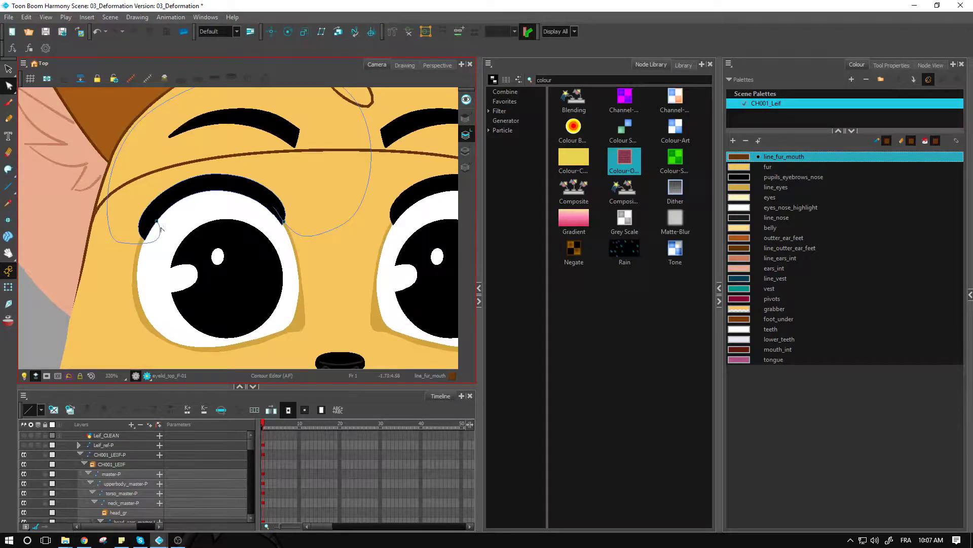
{"action": "left_click", "coordinate": [160, 230]}
{"action": "left_click", "coordinate": [148, 243]}
{"action": "left_click_drag", "start_coordinate": [151, 245], "coordinate": [145, 237]}
{"action": "left_click", "coordinate": [107, 231]}
{"action": "left_click_drag", "start_coordinate": [109, 234], "coordinate": [112, 225]}
{"action": "key", "text": "2"}
{"action": "key", "text": "2"}
{"action": "key", "text": "space"}
{"action": "left_click_drag", "start_coordinate": [352, 234], "coordinate": [260, 243]}
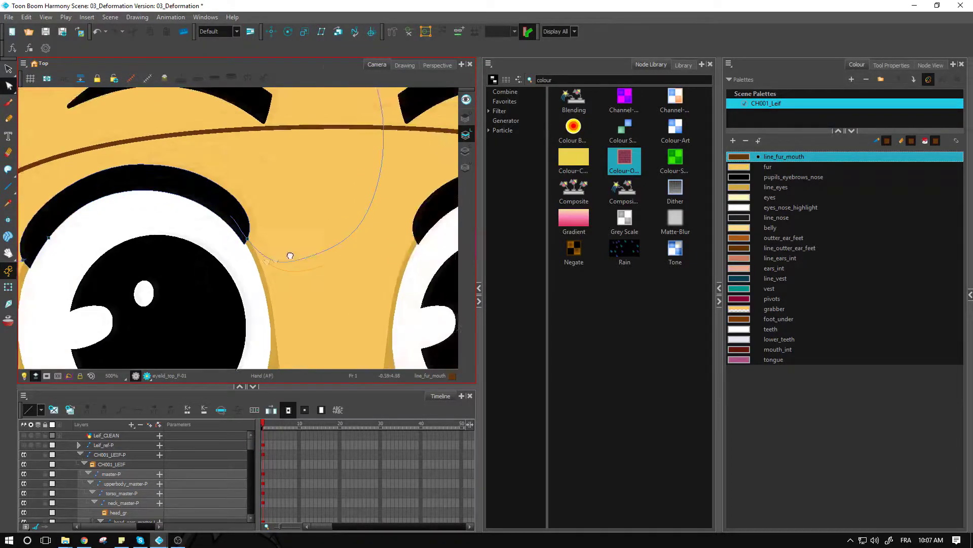
{"action": "key", "text": "2"}
{"action": "key", "text": "2"}
{"action": "key", "text": "2"}
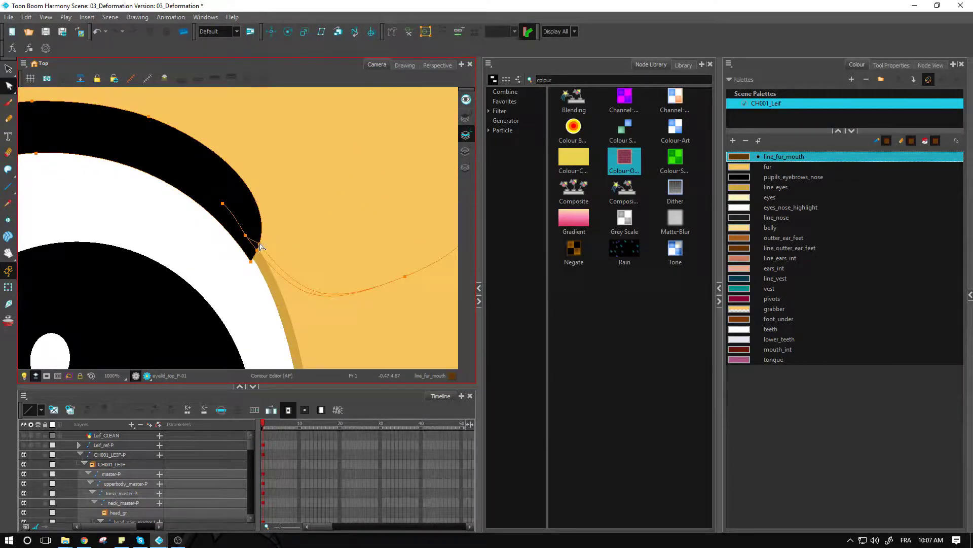
{"action": "scroll", "coordinate": [260, 251], "scroll_direction": "down", "scroll_amount": 3}
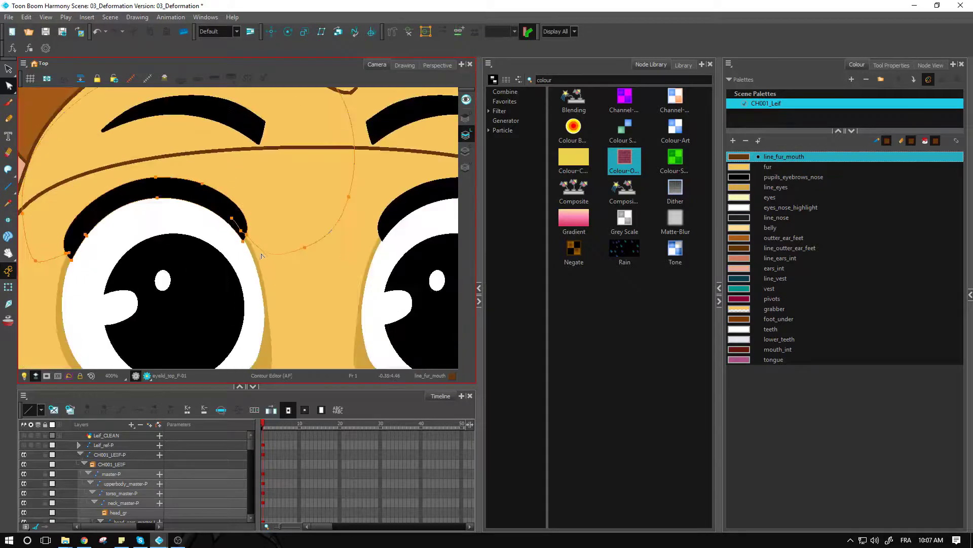
{"action": "scroll", "coordinate": [262, 256], "scroll_direction": "down", "scroll_amount": 3}
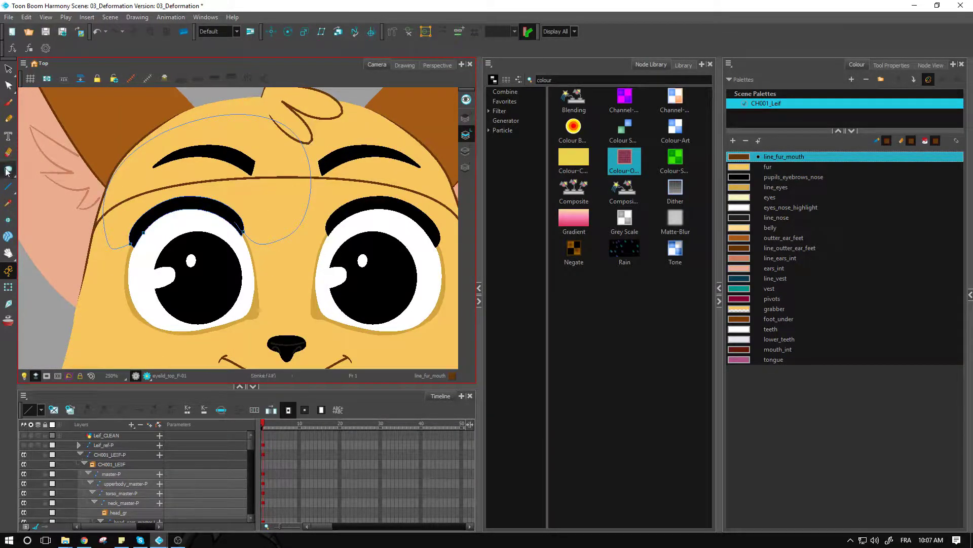
Step: Paint the skin area of the eyelid_top_F drawing with the pivots colour, and deselect the drawing
{"action": "left_click_drag", "start_coordinate": [8, 169], "coordinate": [38, 168]}
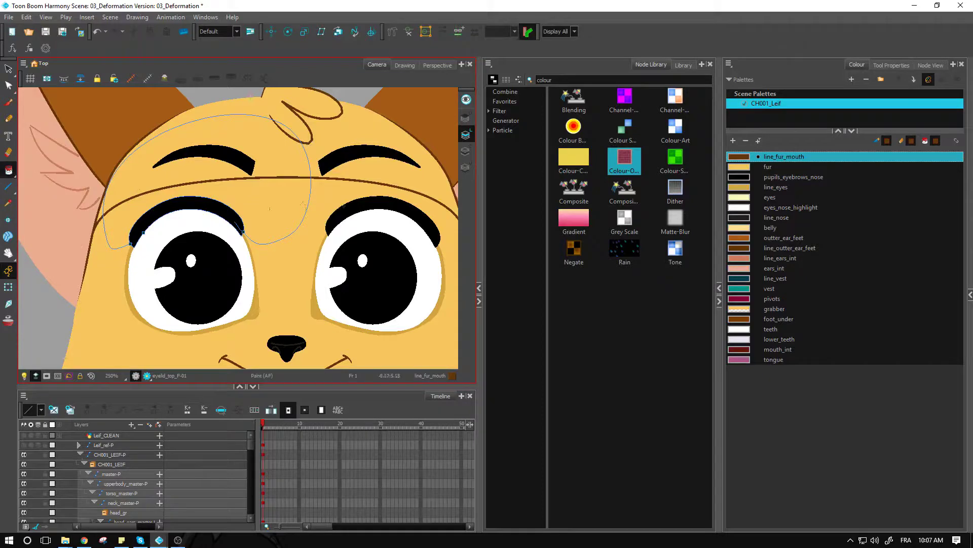
{"action": "left_click", "coordinate": [777, 299]}
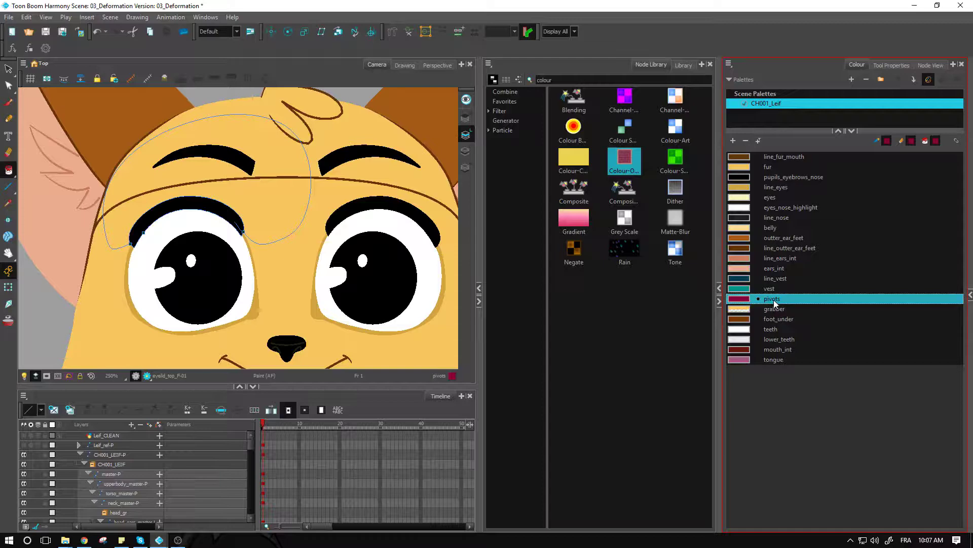
{"action": "left_click", "coordinate": [214, 184]}
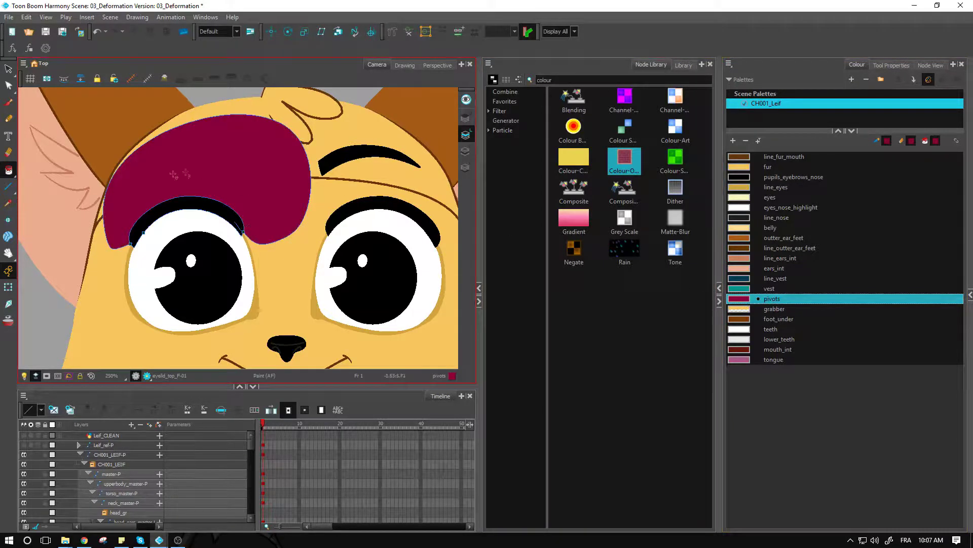
{"action": "left_click", "coordinate": [8, 286]}
{"action": "key", "text": "2"}
{"action": "key", "text": "2"}
{"action": "key", "text": "2"}
{"action": "left_click", "coordinate": [391, 284]}
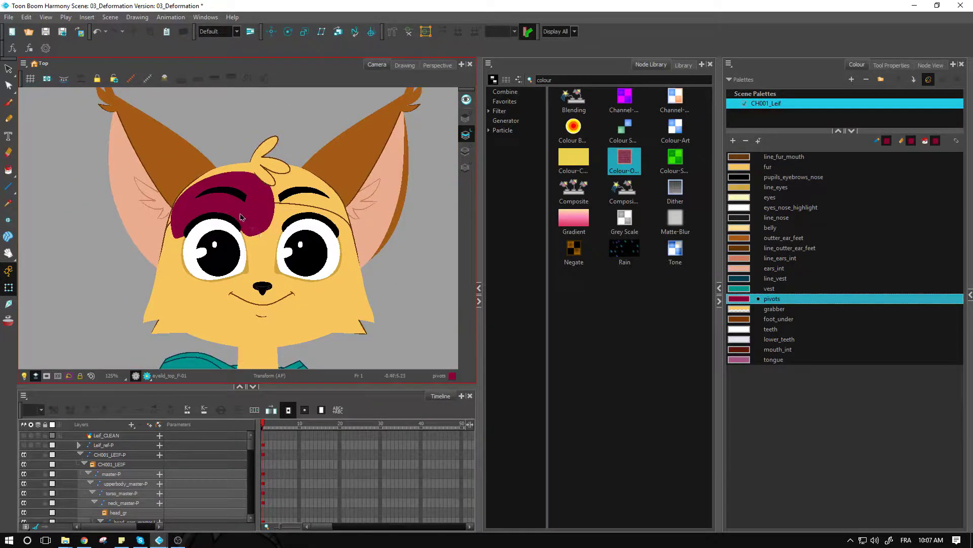
Step: Reselect the recoloured eyelid, return to the node network and move the Colour-Selector node closer beneath eyelid_top_F
{"action": "left_click", "coordinate": [225, 213]}
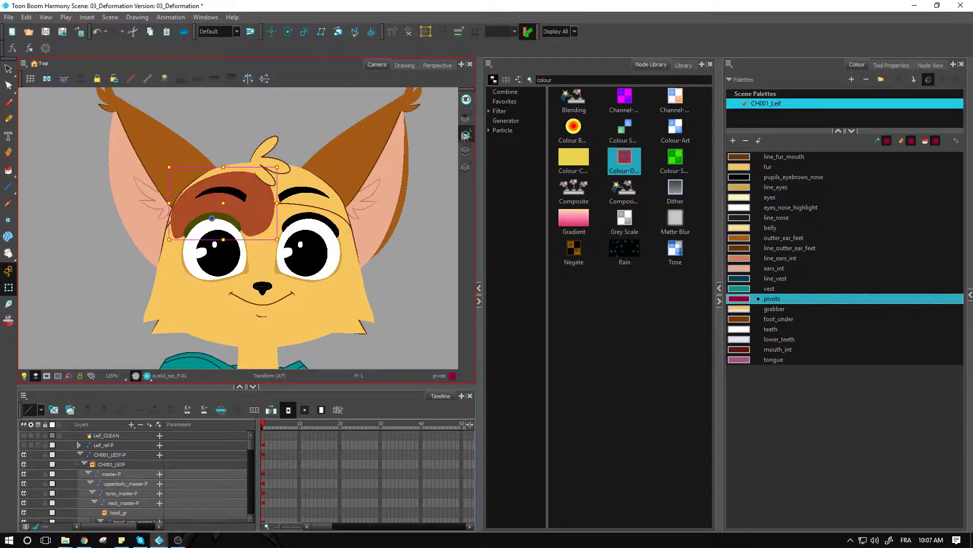
{"action": "left_click", "coordinate": [900, 66]}
{"action": "left_click", "coordinate": [931, 65]}
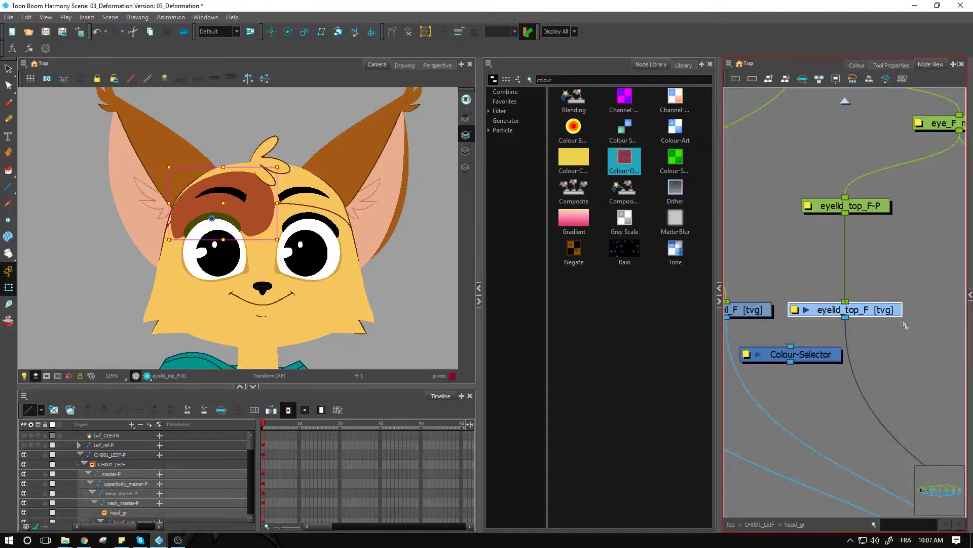
{"action": "left_click", "coordinate": [896, 335]}
{"action": "left_click_drag", "start_coordinate": [833, 360], "coordinate": [814, 310]}
{"action": "key", "text": "1"}
{"action": "key", "text": "1"}
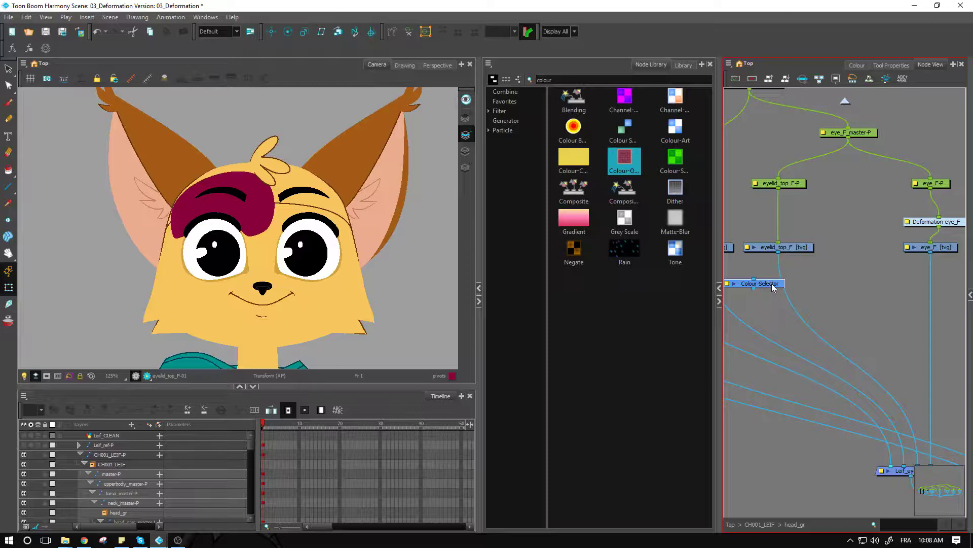
Step: Insert the Colour-Selector node into the cable between eyelid_top_F and the Leif_eye_F_comp composite, and deselect it
{"action": "left_click_drag", "start_coordinate": [774, 287], "coordinate": [793, 285]}
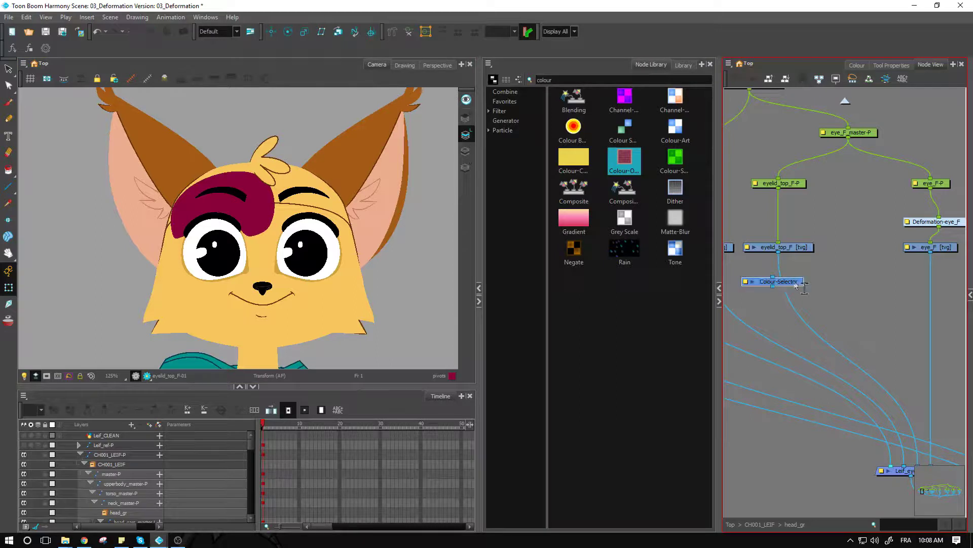
{"action": "left_click_drag", "start_coordinate": [796, 282], "coordinate": [786, 288]}
{"action": "left_click", "coordinate": [807, 315]}
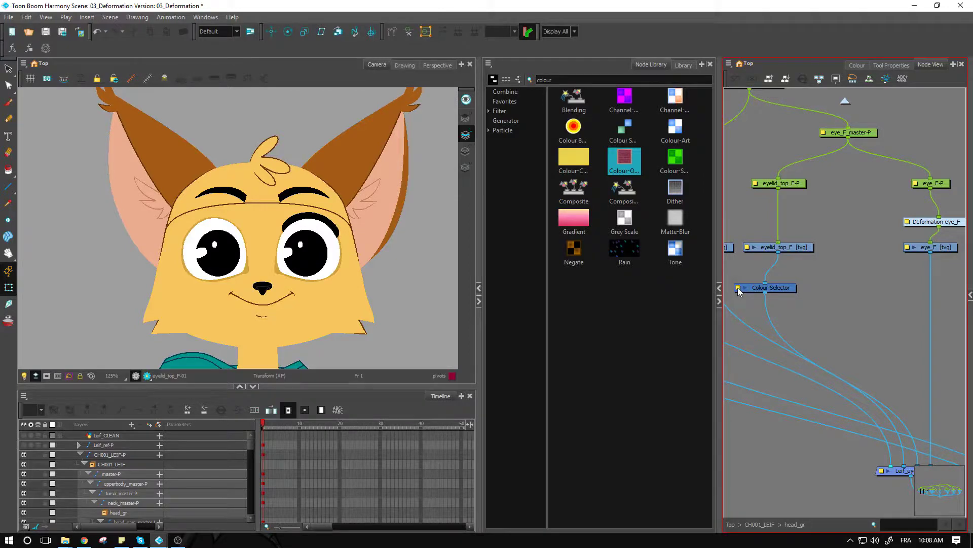
Step: Open the Colour-Selector's properties, move the dialog clear of the face and review the CH001_Leif palette colours offered for selection
{"action": "left_click", "coordinate": [739, 289]}
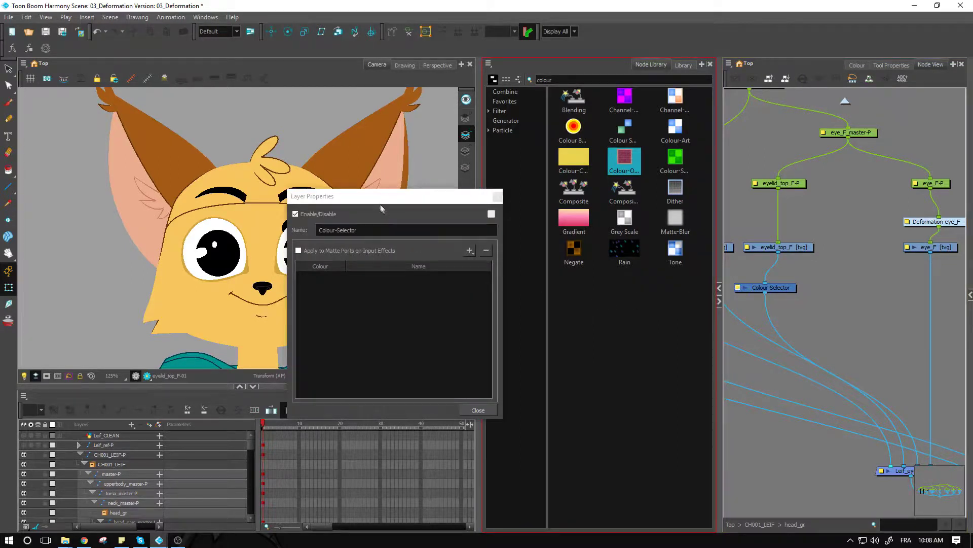
{"action": "left_click_drag", "start_coordinate": [380, 198], "coordinate": [522, 171]}
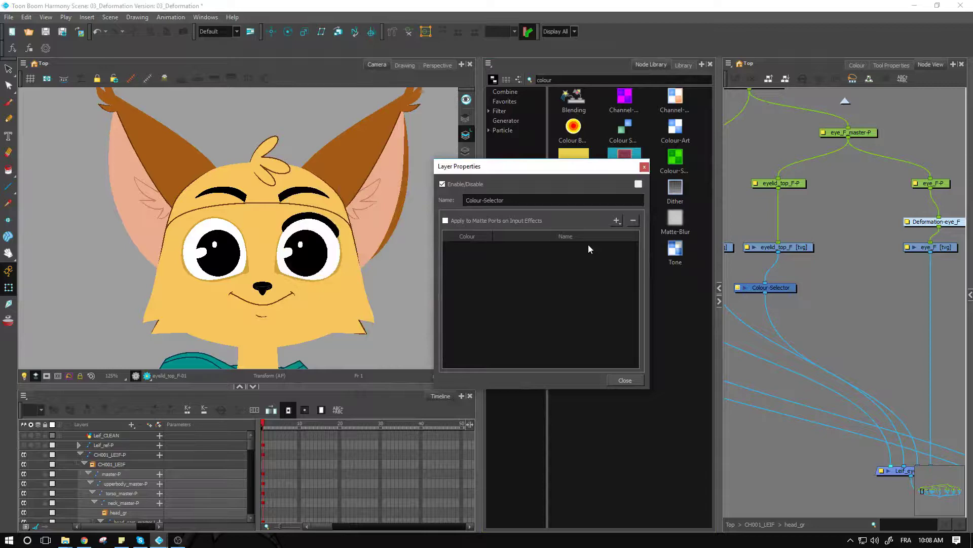
{"action": "left_click", "coordinate": [616, 221]}
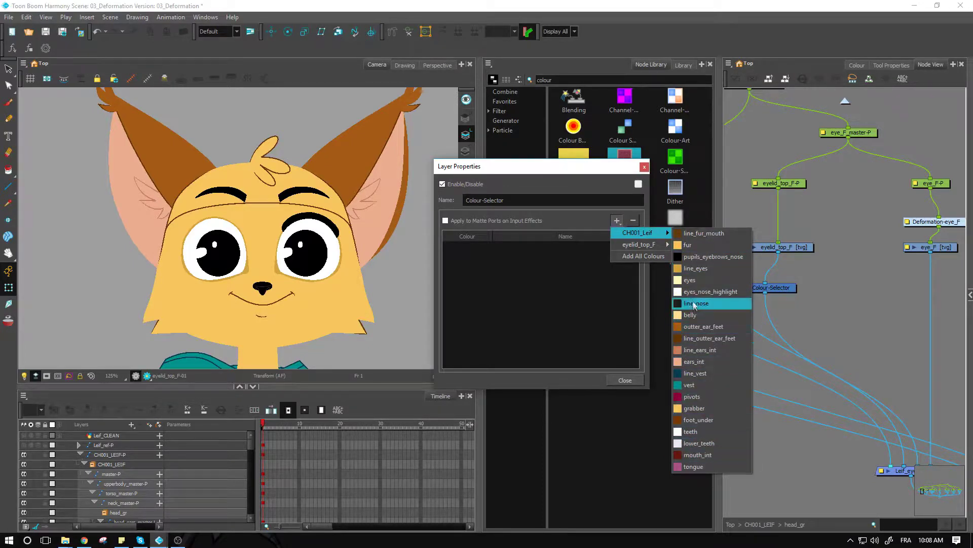
{"action": "left_click", "coordinate": [842, 274]}
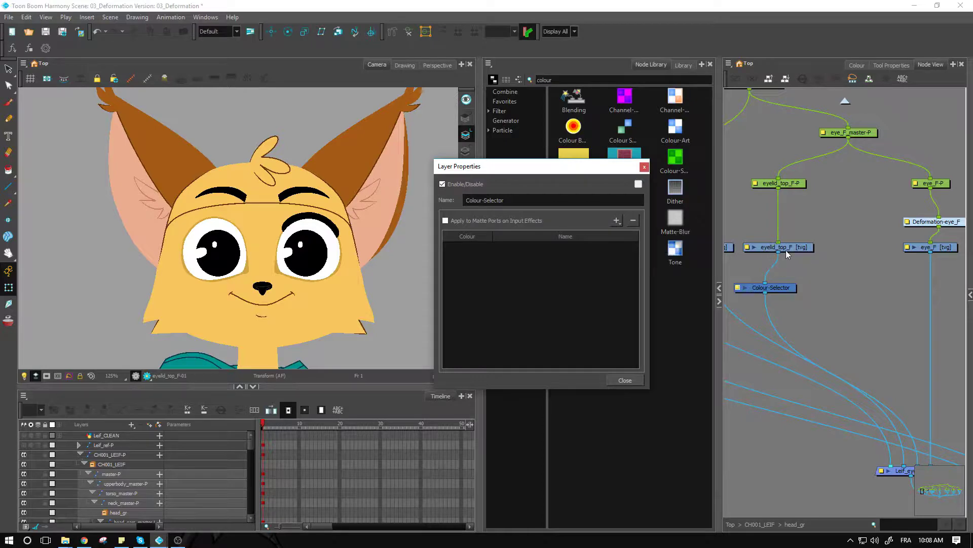
Step: Try adding the pupils_eyebrows_nose colour from eyelid_top_F to the Colour-Selector's list, and remove it again
{"action": "left_click", "coordinate": [616, 222]}
{"action": "mouse_move", "coordinate": [632, 245]}
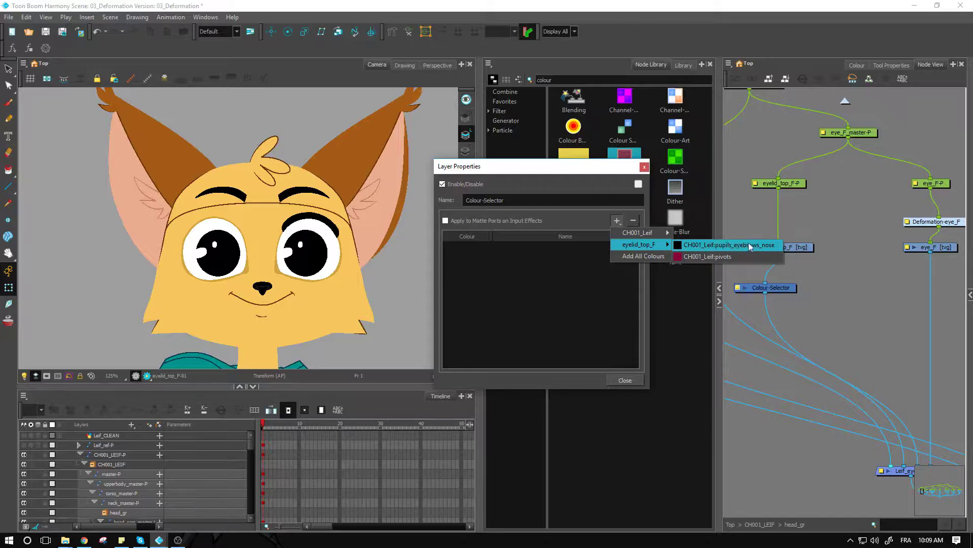
{"action": "left_click", "coordinate": [707, 247]}
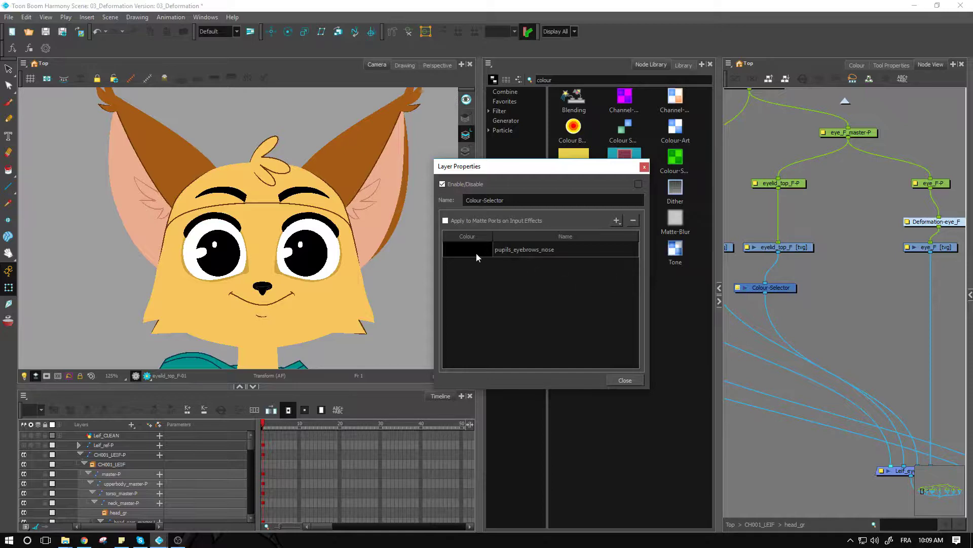
{"action": "left_click", "coordinate": [575, 253]}
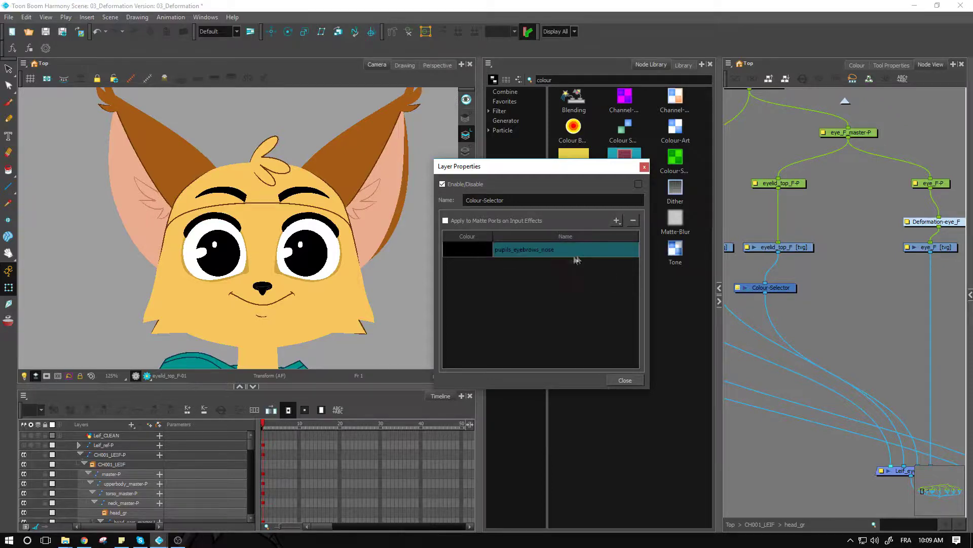
{"action": "left_click", "coordinate": [549, 251]}
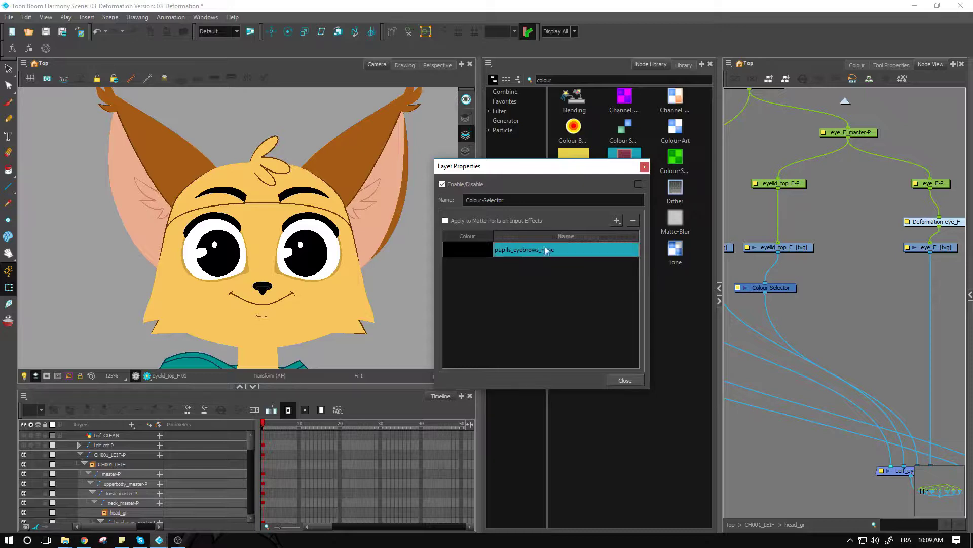
{"action": "left_click", "coordinate": [633, 221]}
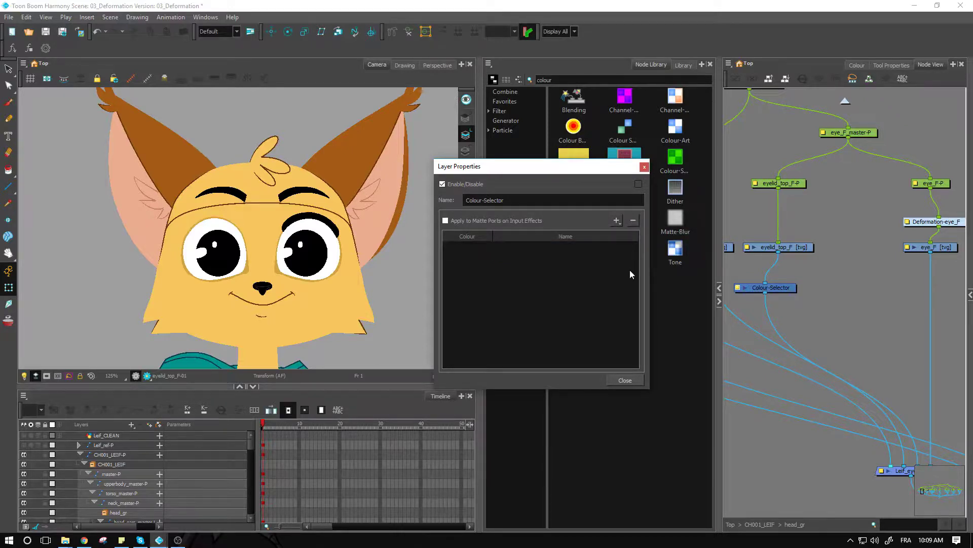
Step: Add eyelid_top_F's pupils_eyebrows_nose colour to the Colour-Selector, close its properties and shift the node to make room beside it
{"action": "left_click", "coordinate": [617, 220]}
{"action": "left_click", "coordinate": [698, 245]}
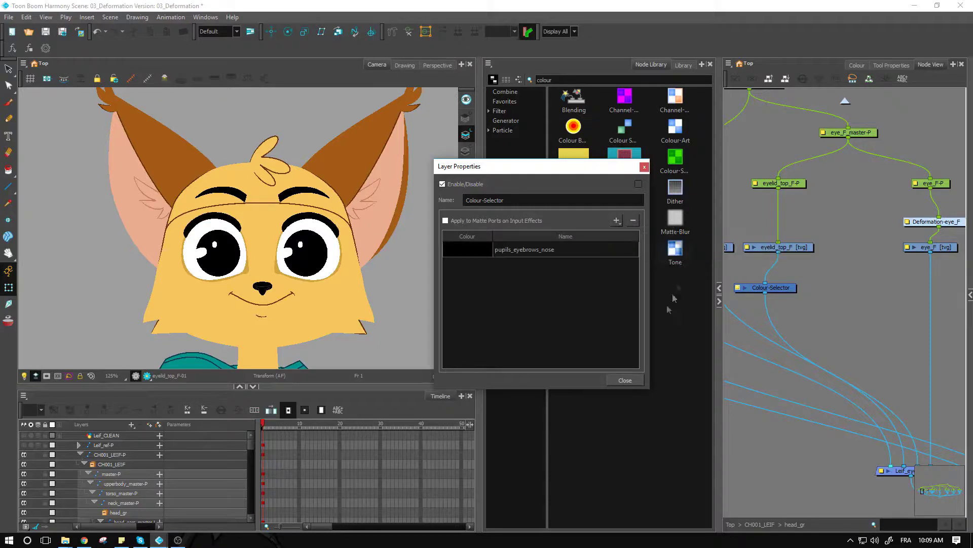
{"action": "left_click", "coordinate": [625, 380]}
{"action": "left_click_drag", "start_coordinate": [790, 288], "coordinate": [778, 291]}
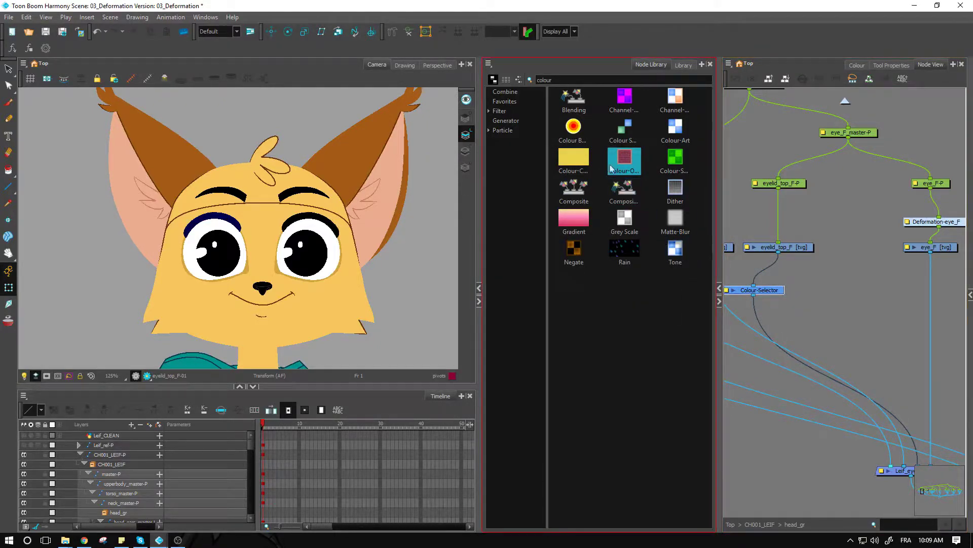
Step: Add a second Colour-Selector node beside the first, connect it to eyelid_top_F and give it the pivots colour
{"action": "left_click_drag", "start_coordinate": [625, 128], "coordinate": [749, 261]}
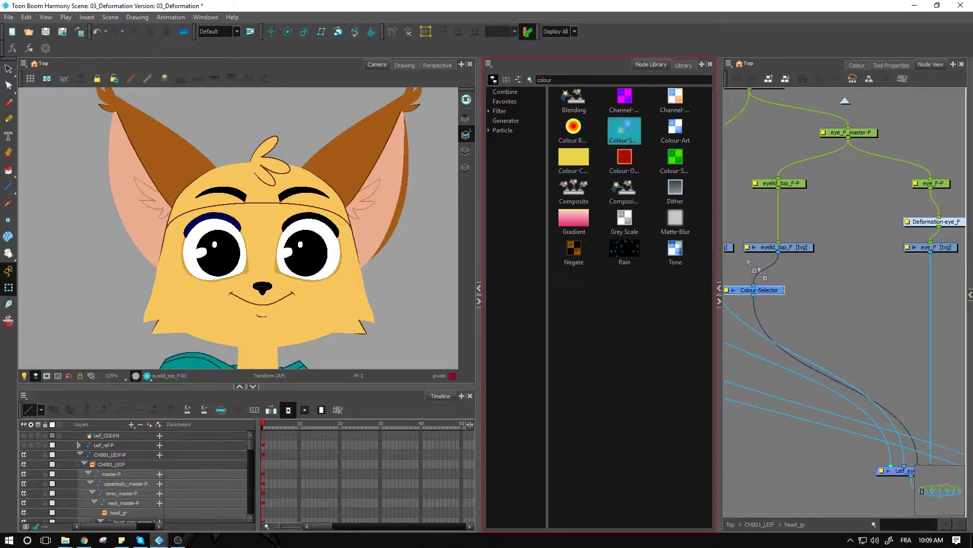
{"action": "left_click_drag", "start_coordinate": [817, 293], "coordinate": [778, 251]}
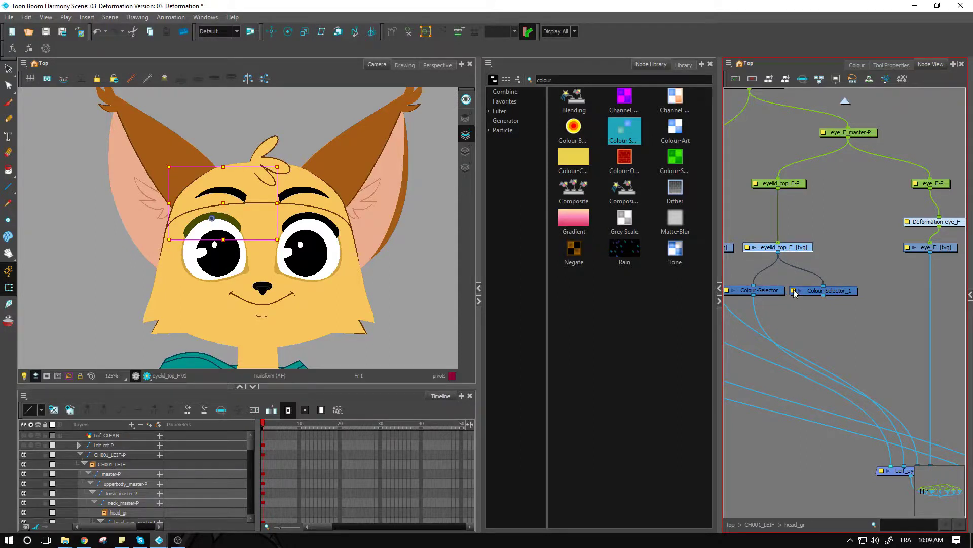
{"action": "left_click", "coordinate": [794, 292]}
{"action": "left_click", "coordinate": [616, 222]}
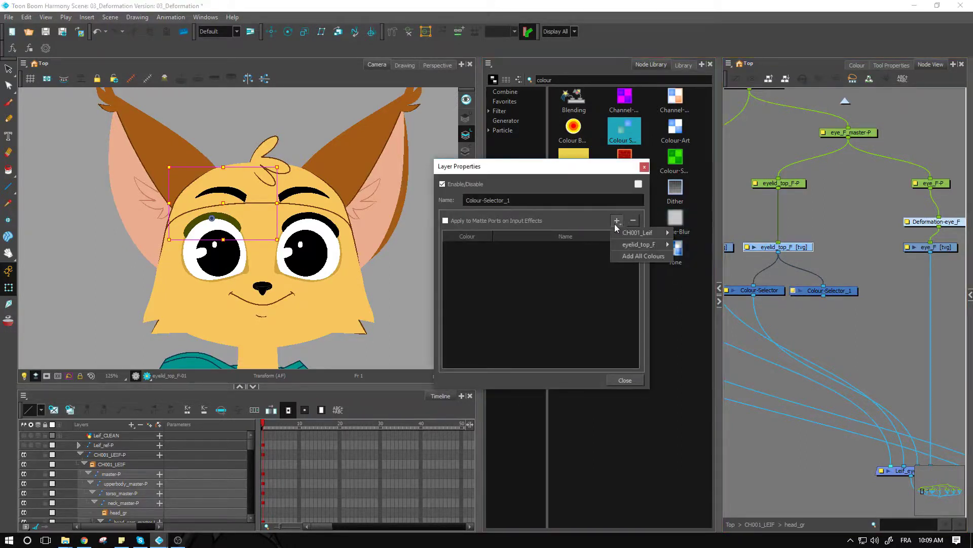
{"action": "mouse_move", "coordinate": [635, 245]}
{"action": "left_click", "coordinate": [703, 254]}
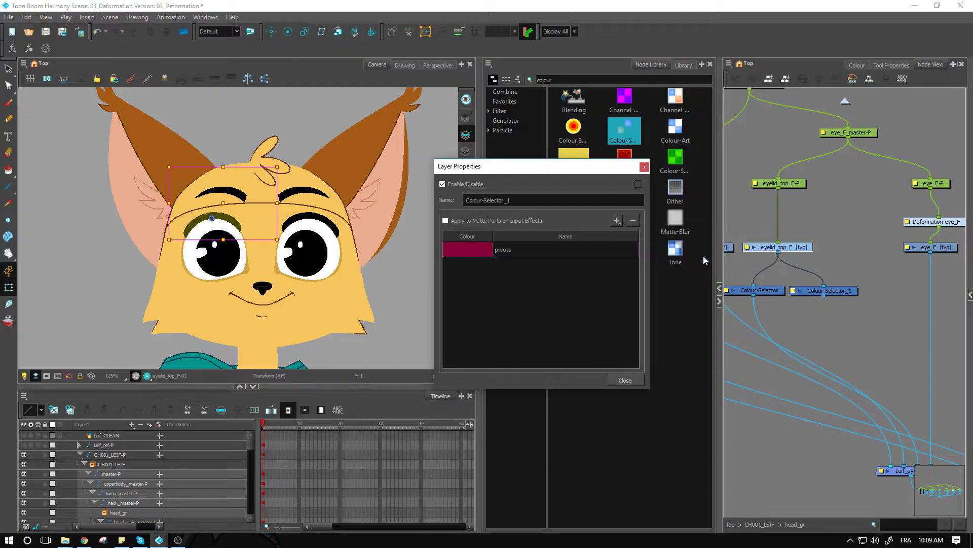
{"action": "left_click", "coordinate": [839, 319]}
{"action": "left_click", "coordinate": [634, 380]}
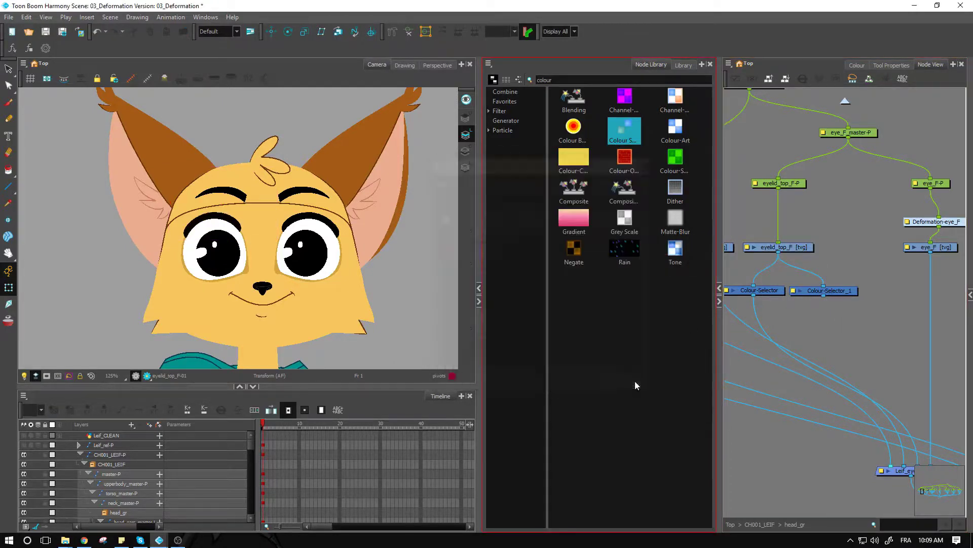
Step: Rename the second Colour-Selector node as Colour-Selector_mask
{"action": "left_click", "coordinate": [794, 292]}
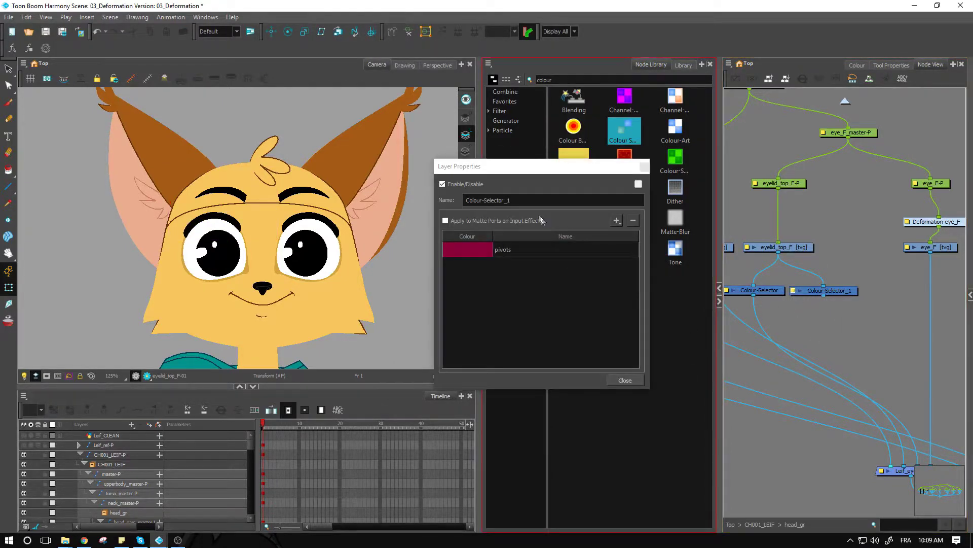
{"action": "left_click", "coordinate": [527, 200]}
{"action": "type", "text": "mask"}
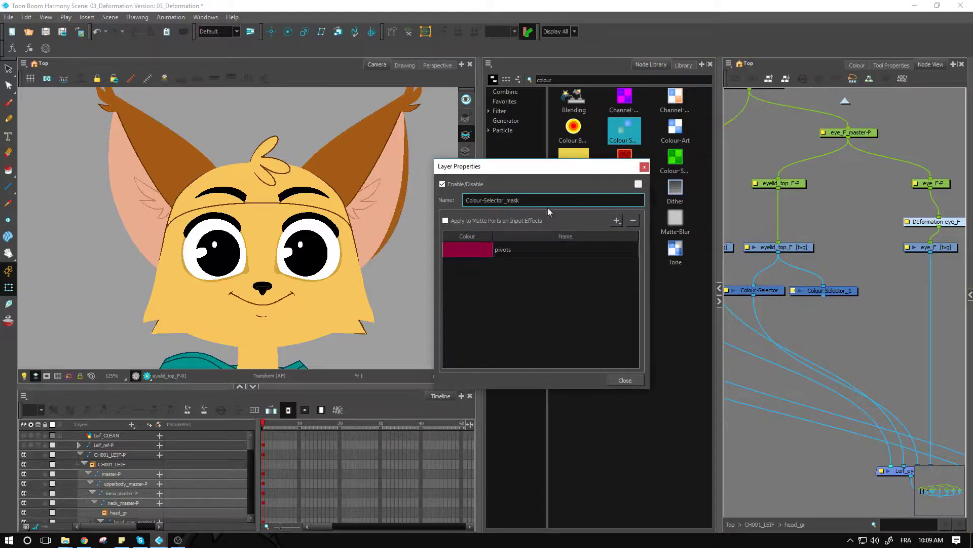
{"action": "left_click", "coordinate": [626, 380]}
{"action": "left_click_drag", "start_coordinate": [837, 291], "coordinate": [842, 291]}
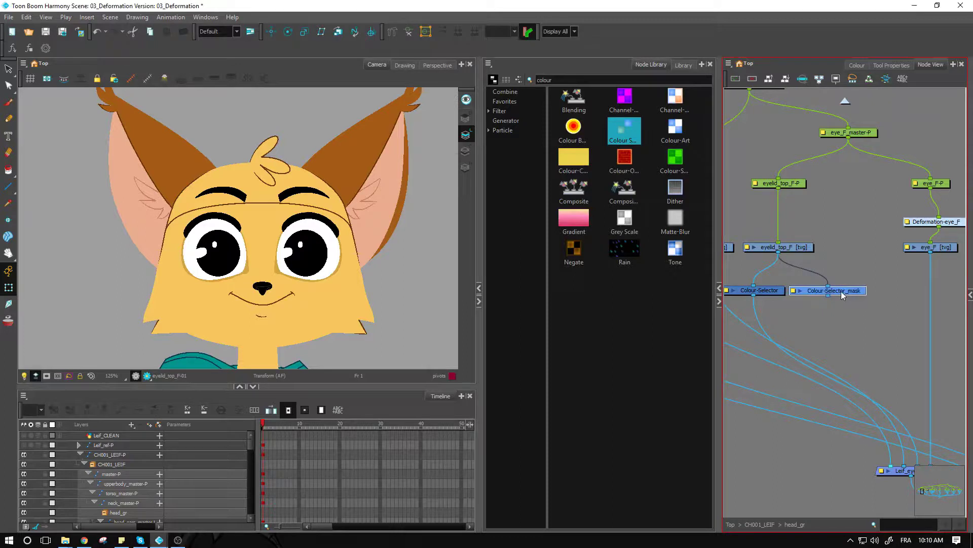
{"action": "left_click", "coordinate": [851, 318]}
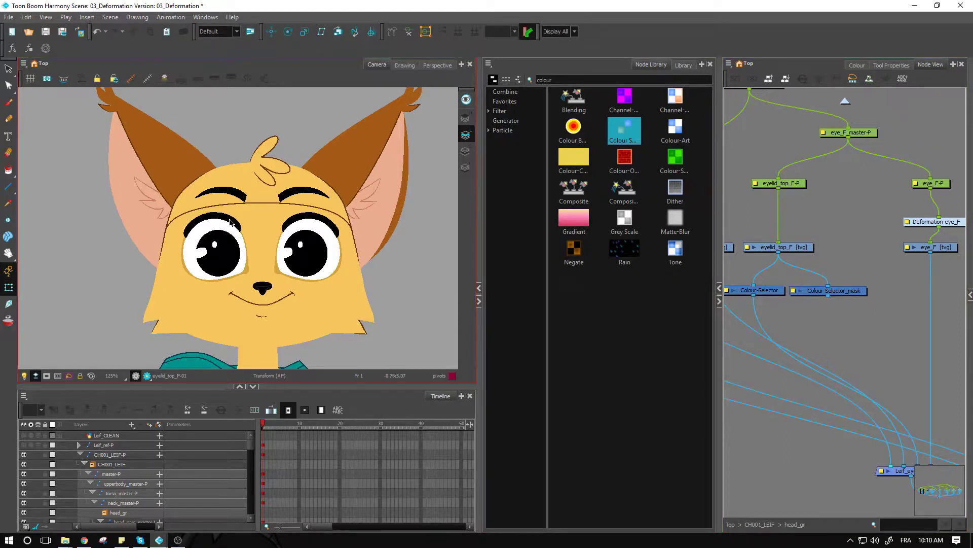
Step: Connect Colour-Selector_mask to the Leif_eye_F_comp composite and check the eyelid drawing in the camera view
{"action": "left_click_drag", "start_coordinate": [828, 294], "coordinate": [918, 466]}
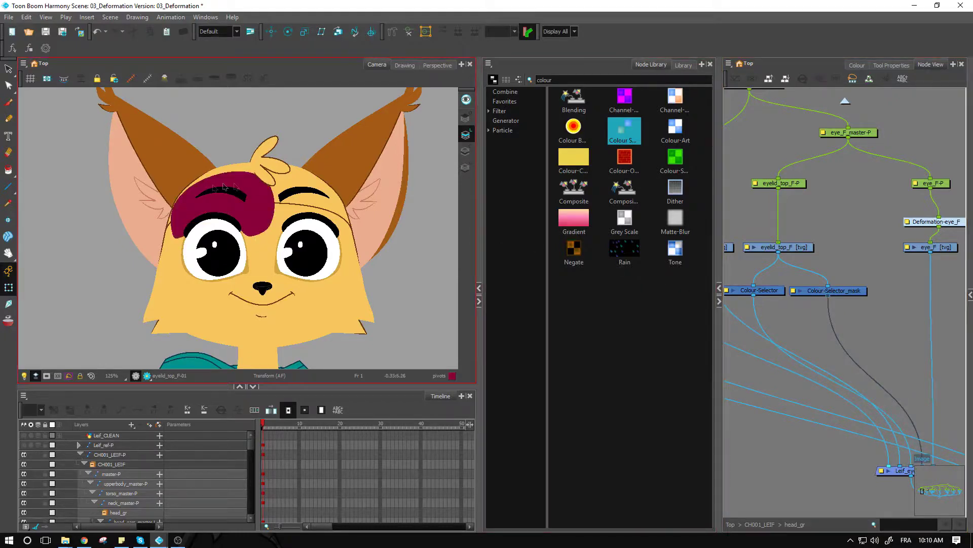
{"action": "left_click", "coordinate": [891, 343]}
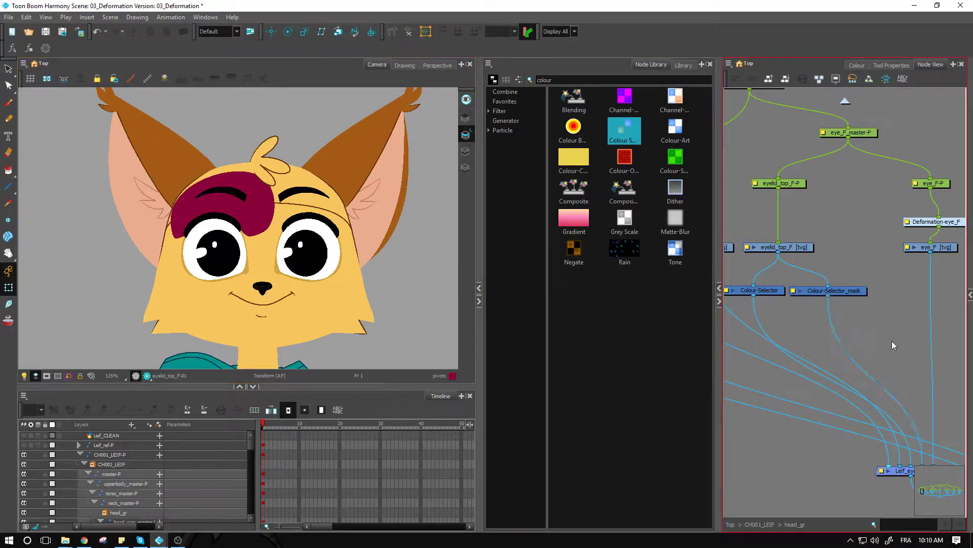
{"action": "left_click", "coordinate": [254, 219]}
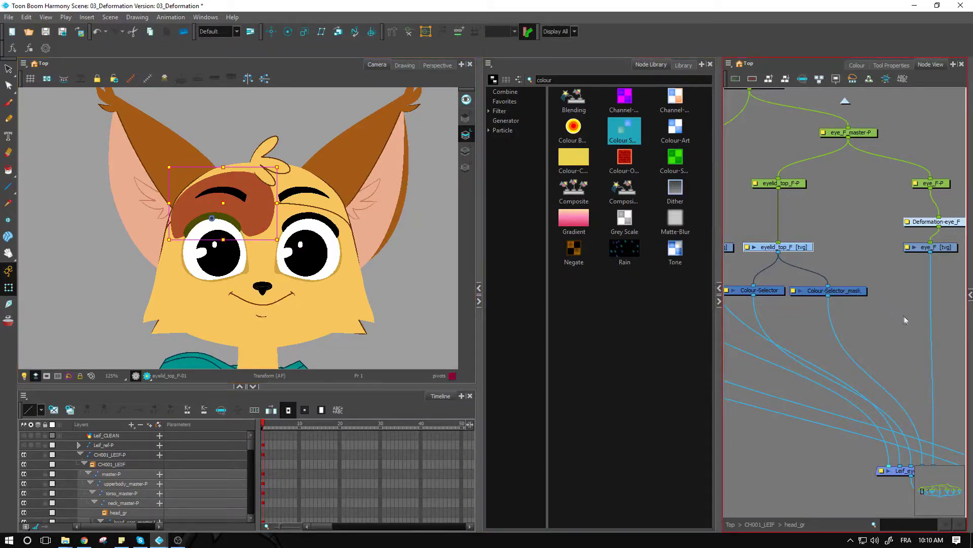
{"action": "scroll", "coordinate": [920, 277], "scroll_direction": "down", "scroll_amount": 3}
{"action": "left_click", "coordinate": [918, 258]}
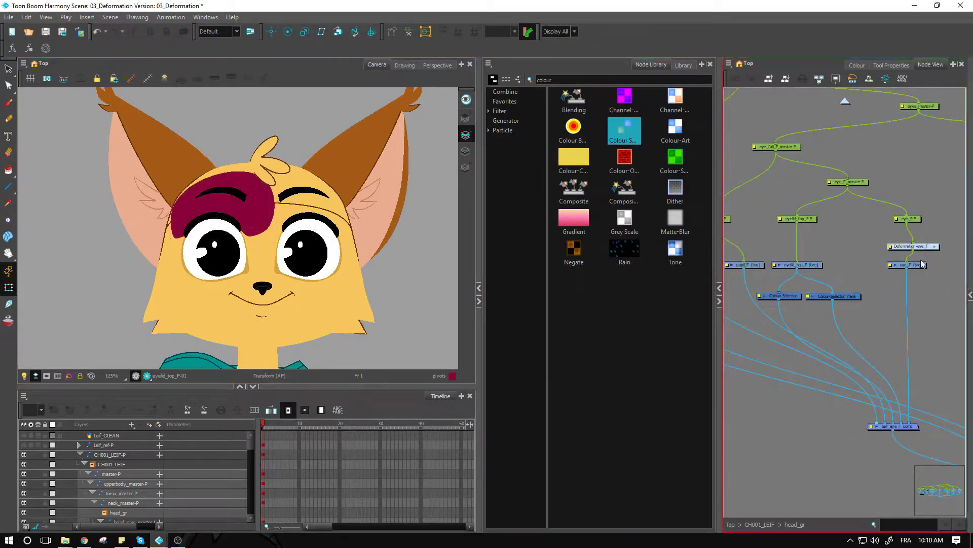
Step: Create a Composite node beneath eye_F and route the eye_F drawing through it into Leif_eye_F_comp
{"action": "left_click", "coordinate": [922, 264]}
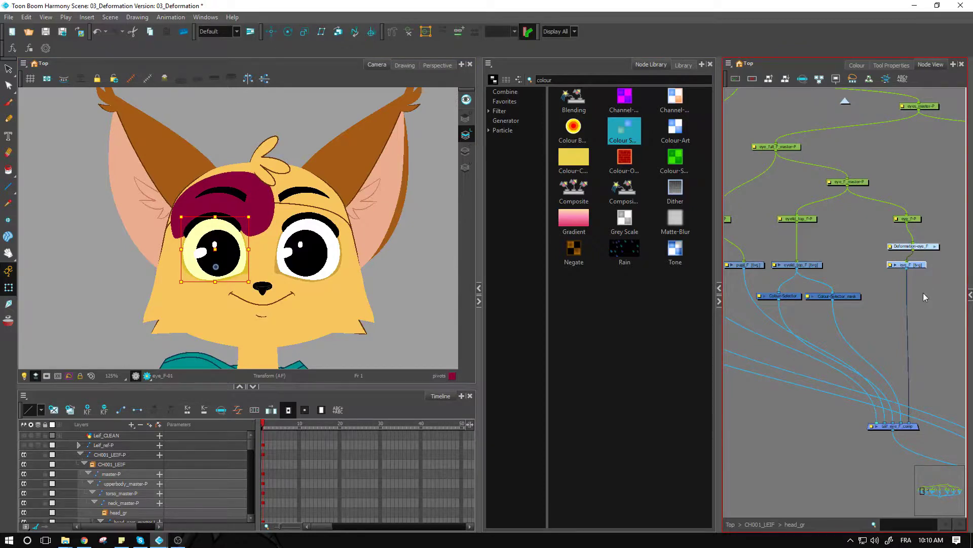
{"action": "left_click_drag", "start_coordinate": [908, 297], "coordinate": [957, 328]}
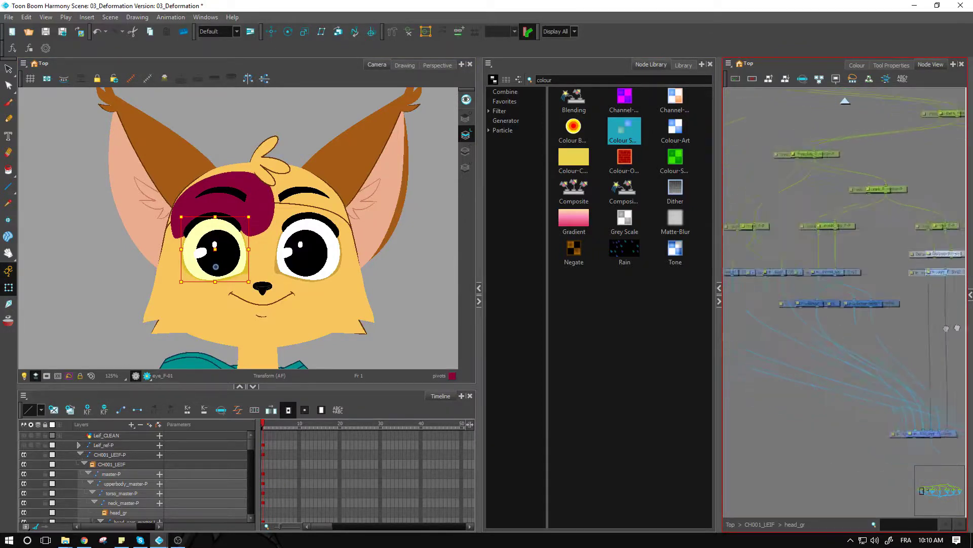
{"action": "scroll", "coordinate": [838, 321], "scroll_direction": "up", "scroll_amount": 3}
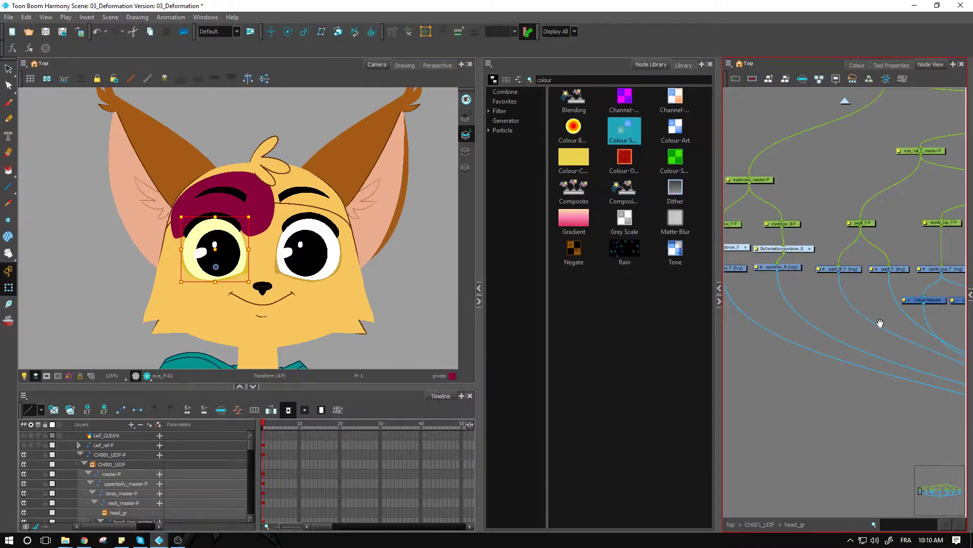
{"action": "left_click_drag", "start_coordinate": [880, 323], "coordinate": [789, 315]}
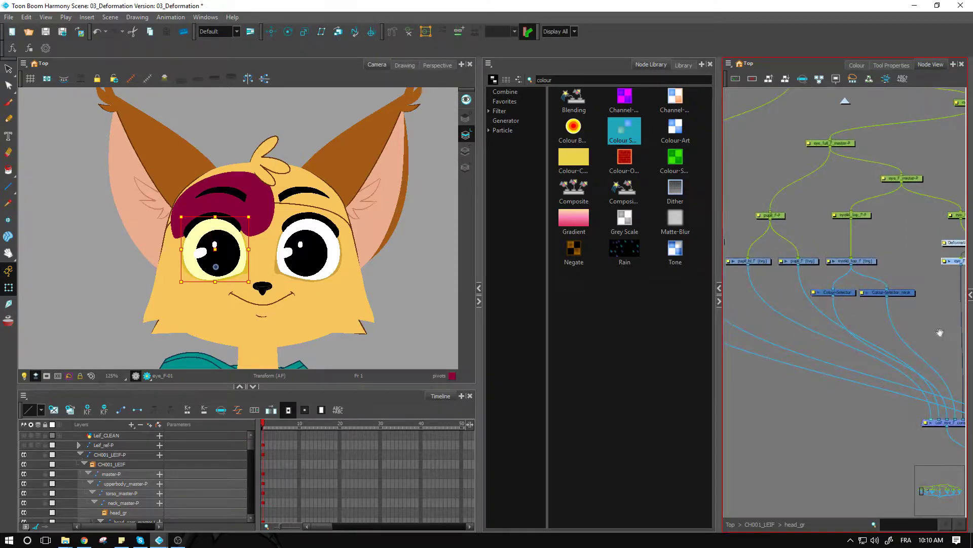
{"action": "left_click_drag", "start_coordinate": [939, 332], "coordinate": [901, 326]}
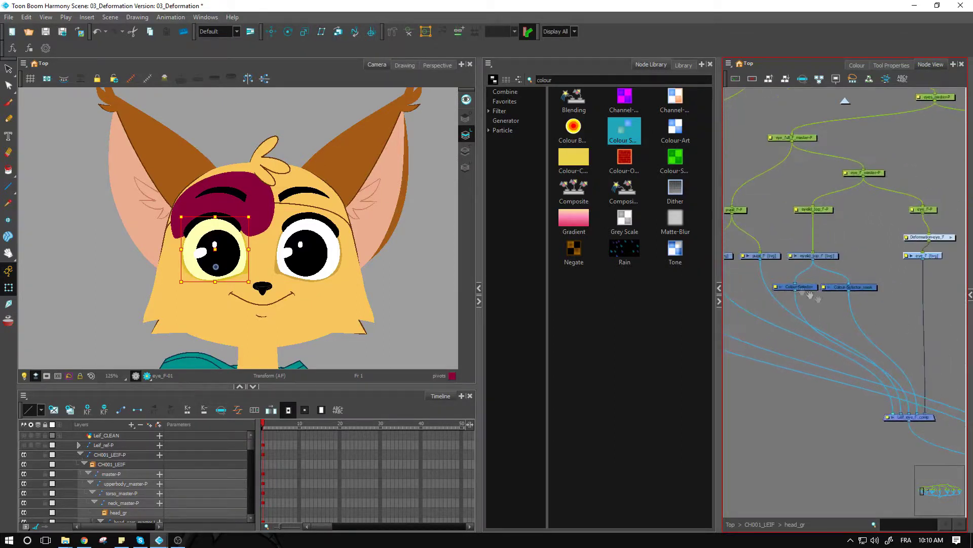
{"action": "left_click", "coordinate": [899, 351]}
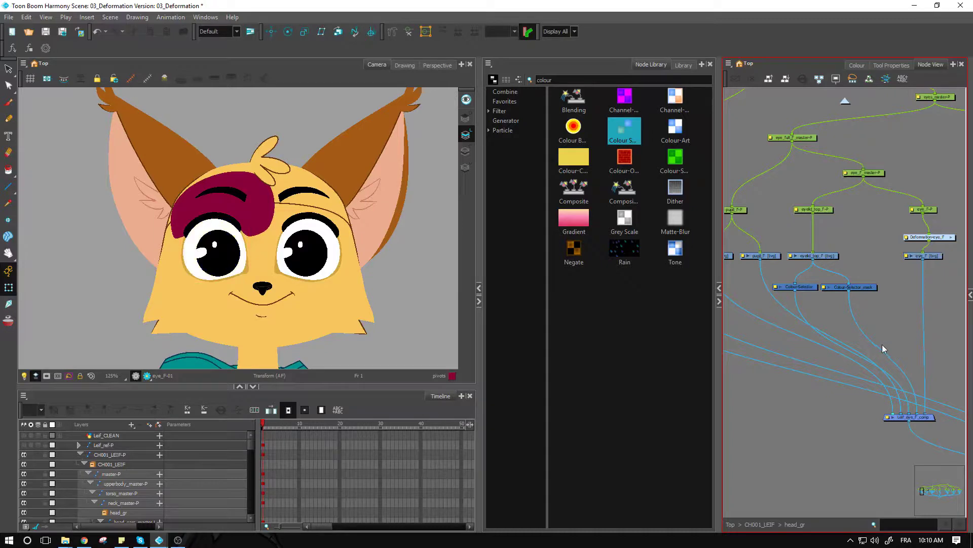
{"action": "key", "text": "shift+c"}
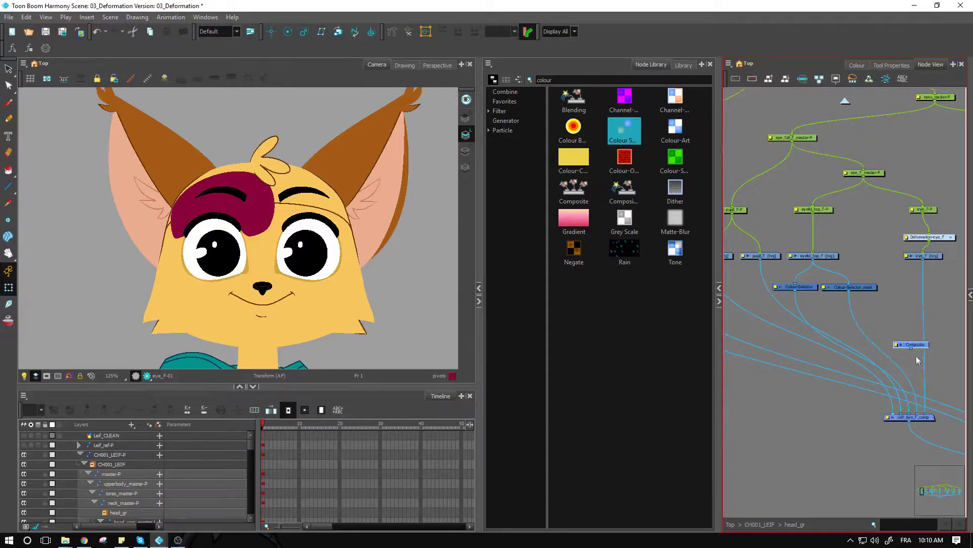
{"action": "left_click_drag", "start_coordinate": [911, 349], "coordinate": [919, 415]}
{"action": "scroll", "coordinate": [928, 376], "scroll_direction": "up", "scroll_amount": 2}
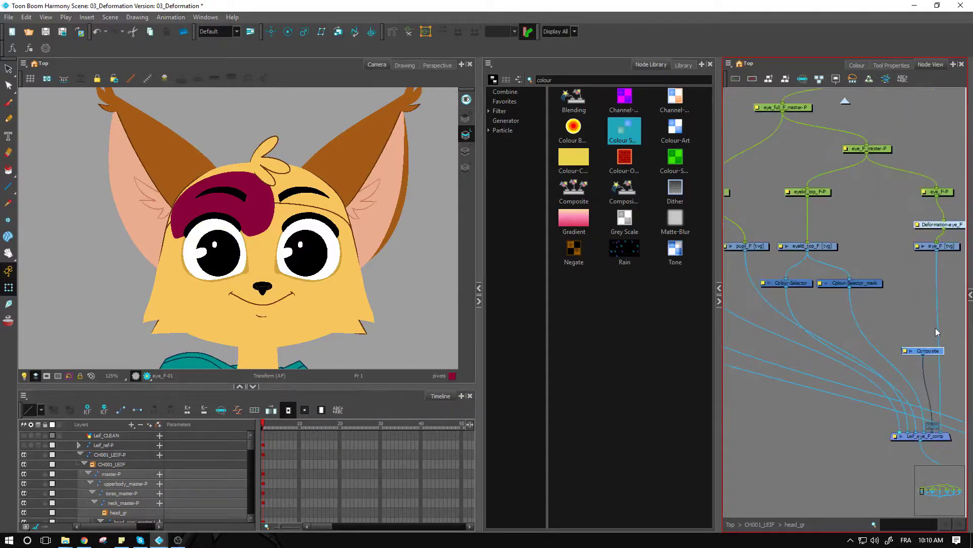
{"action": "left_click_drag", "start_coordinate": [938, 324], "coordinate": [932, 350]}
{"action": "scroll", "coordinate": [934, 357], "scroll_direction": "up", "scroll_amount": 1}
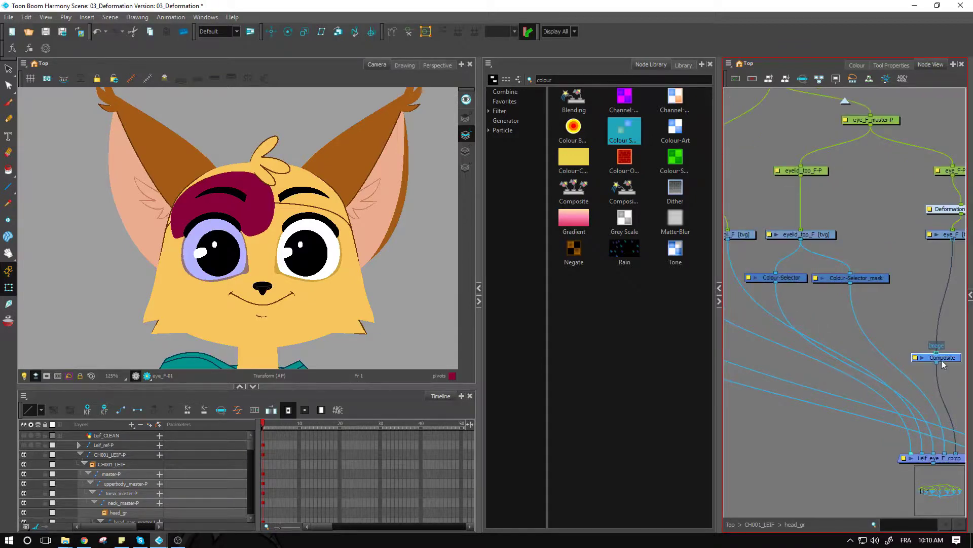
Step: Reroute the pupil_F and pupil_hl_F drawings from Leif_eye_F_comp into the Composite node beneath eye_F
{"action": "left_click_drag", "start_coordinate": [784, 290], "coordinate": [832, 303]}
{"action": "left_click_drag", "start_coordinate": [792, 266], "coordinate": [726, 248]}
{"action": "left_click_drag", "start_coordinate": [912, 333], "coordinate": [829, 296]}
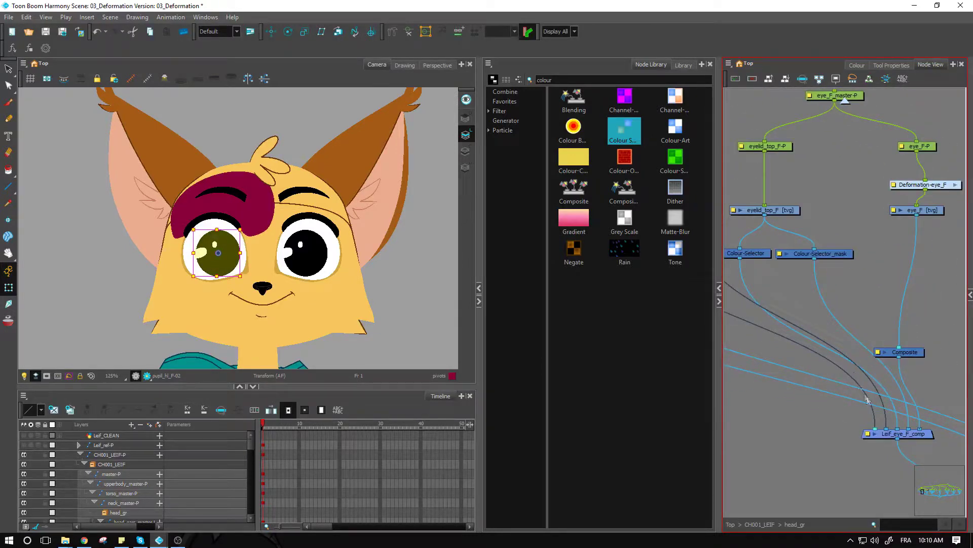
{"action": "left_click_drag", "start_coordinate": [886, 428], "coordinate": [887, 350]}
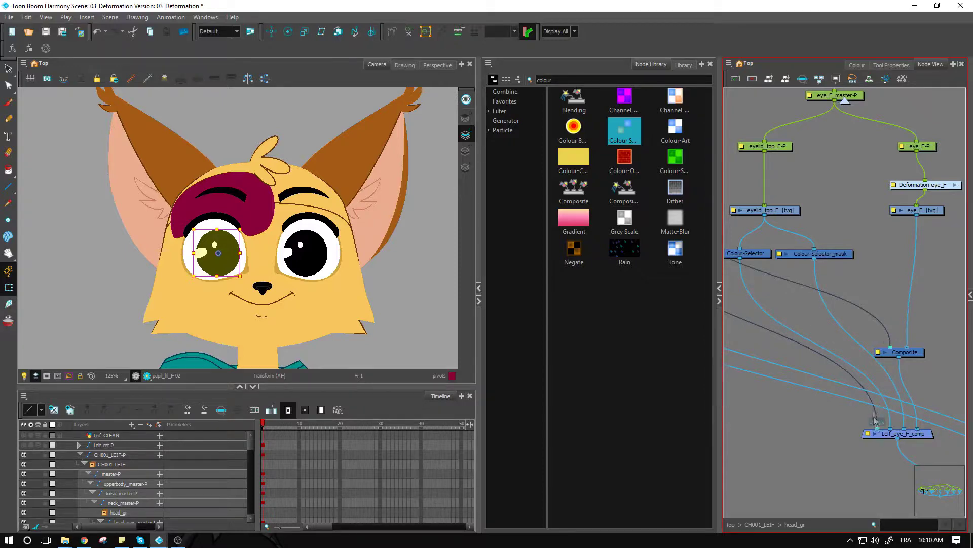
{"action": "left_click_drag", "start_coordinate": [877, 429], "coordinate": [926, 376]}
{"action": "left_click", "coordinate": [879, 309]}
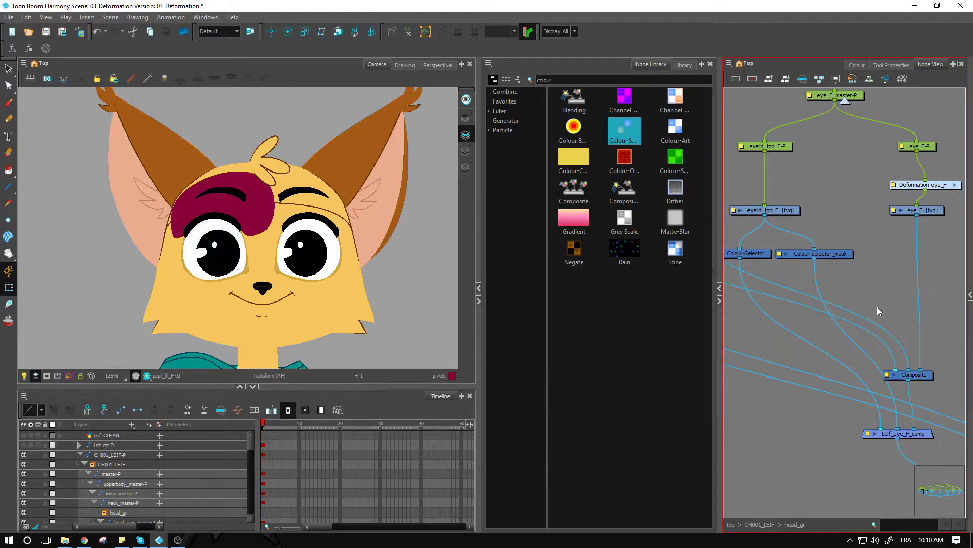
Step: Create a second Composite node for the two front pupil drawings and connect its output to the eye's Composite node
{"action": "key", "text": "ctrl+9"}
{"action": "left_click_drag", "start_coordinate": [896, 369], "coordinate": [884, 303]}
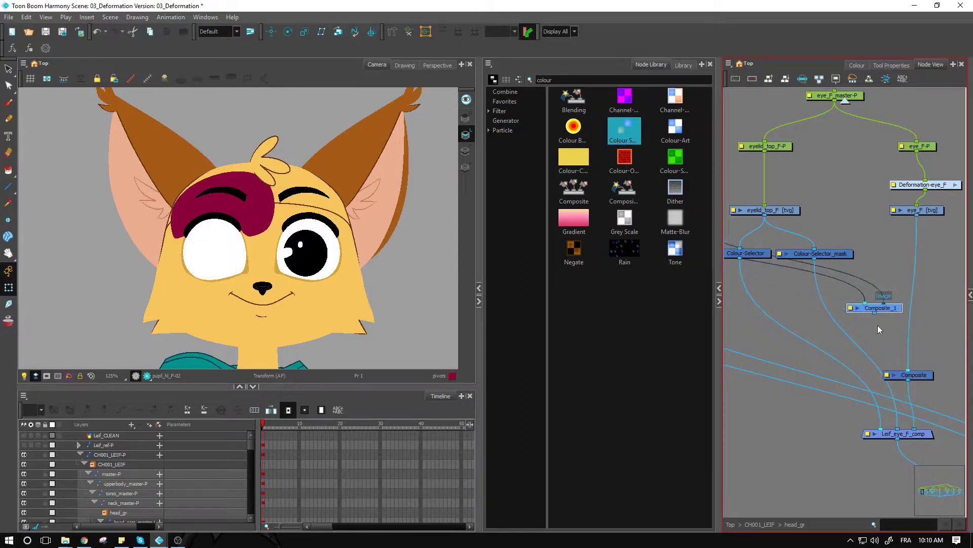
{"action": "left_click", "coordinate": [887, 330]}
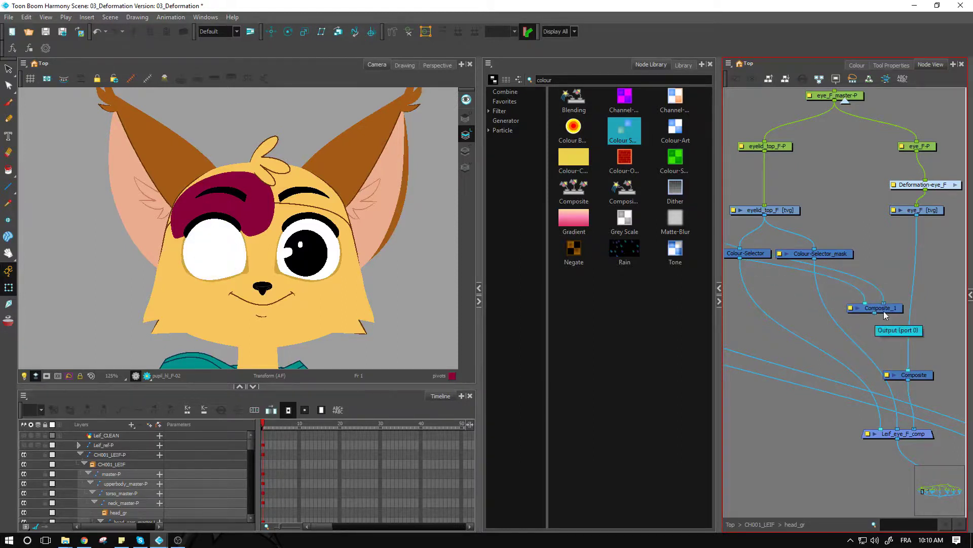
{"action": "left_click_drag", "start_coordinate": [874, 313], "coordinate": [899, 369]}
{"action": "left_click", "coordinate": [901, 334]}
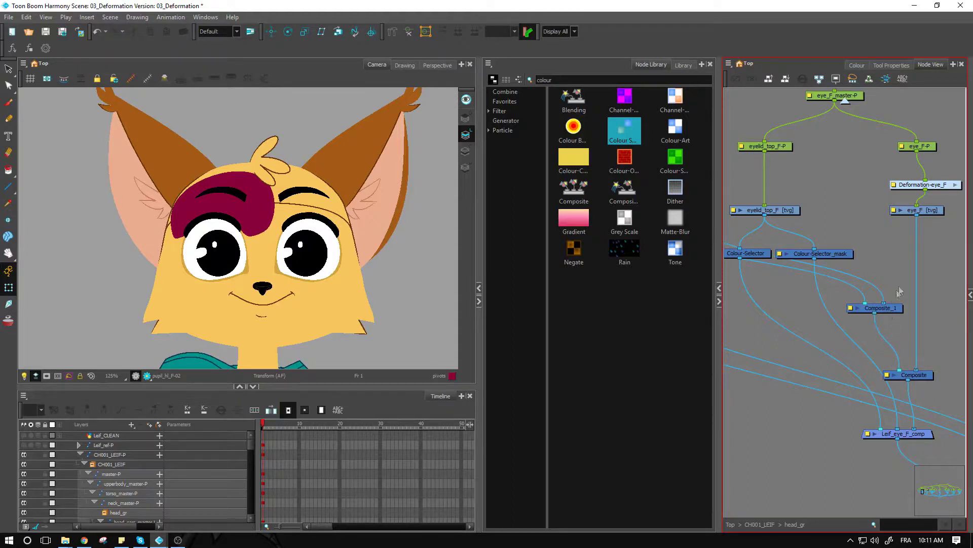
Step: Insert a Cutter node between Composite_1 and Composite, using the eye_F drawing as its matte
{"action": "left_click", "coordinate": [578, 77]}
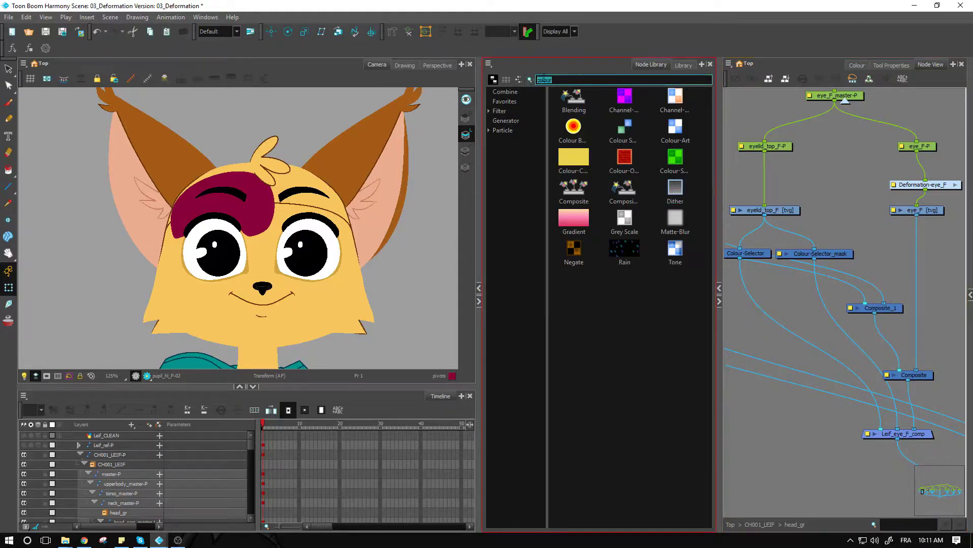
{"action": "type", "text": "cutter"}
{"action": "left_click_drag", "start_coordinate": [574, 96], "coordinate": [917, 215]}
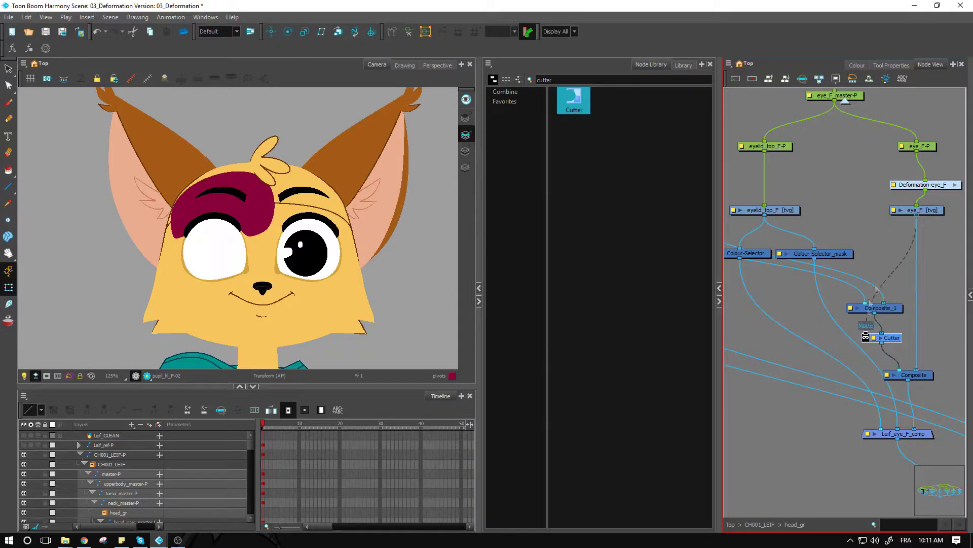
{"action": "left_click_drag", "start_coordinate": [869, 302], "coordinate": [865, 337]}
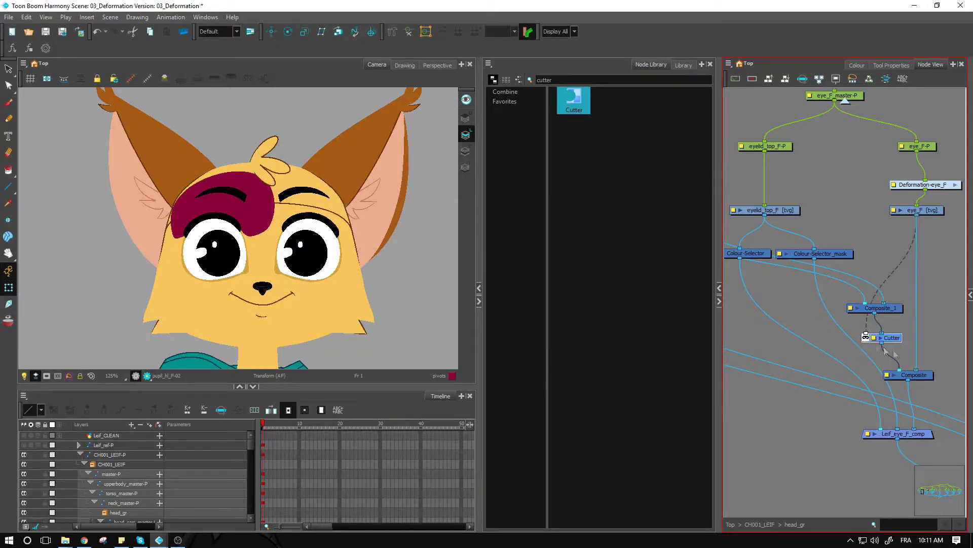
Step: Test the pupil cutter by shifting the front pupil inside the eye, and undo the move
{"action": "left_click", "coordinate": [214, 260]}
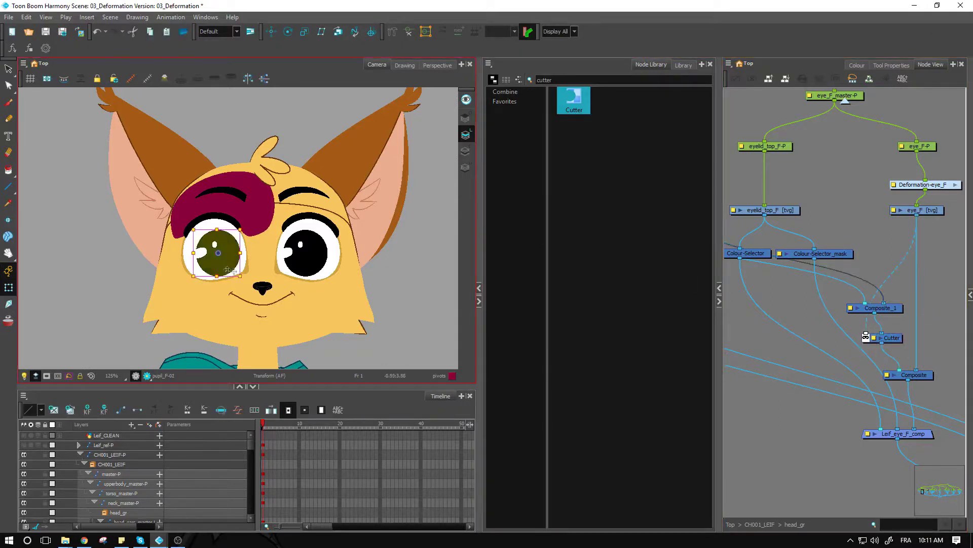
{"action": "left_click_drag", "start_coordinate": [228, 261], "coordinate": [223, 259]}
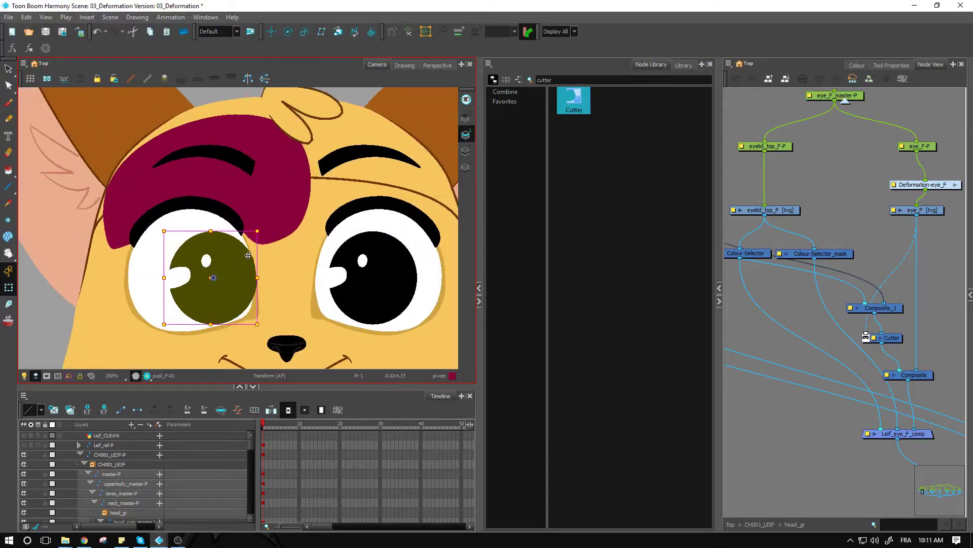
{"action": "key", "text": "ctrl+z"}
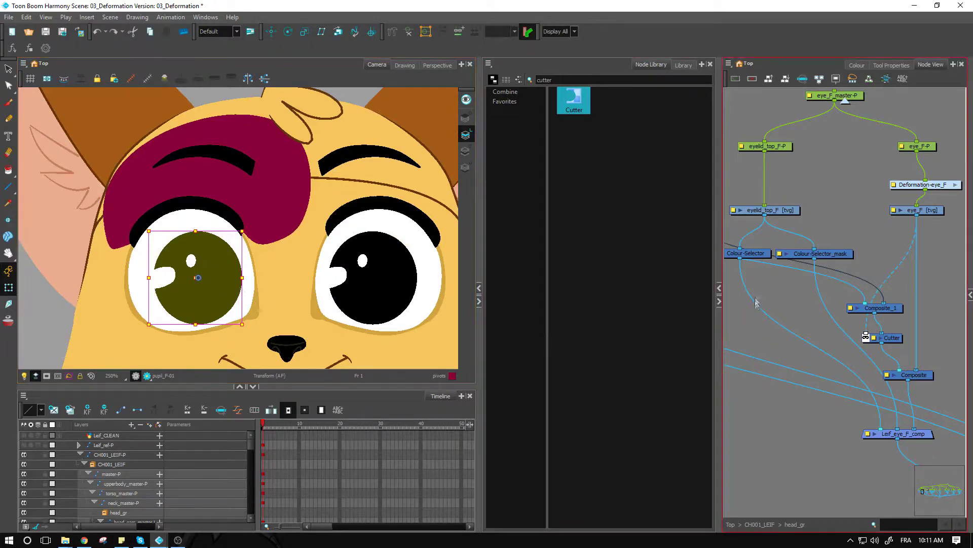
{"action": "left_click", "coordinate": [937, 262]}
Step: Add a Line-Art node beneath eye_F and connect it to the Composite node in front of the pupils
{"action": "double_click", "coordinate": [555, 81]}
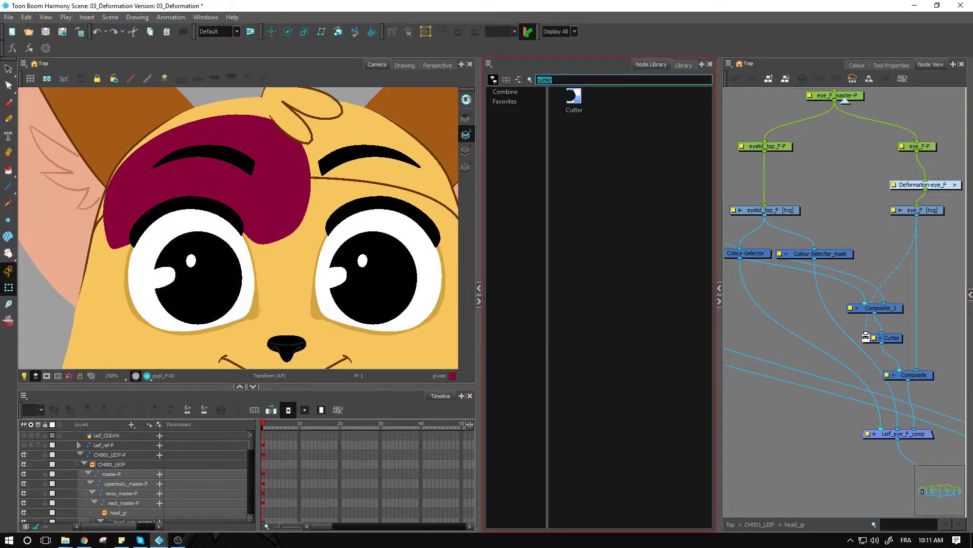
{"action": "type", "text": "line"}
{"action": "left_click_drag", "start_coordinate": [625, 97], "coordinate": [898, 238]}
{"action": "left_click_drag", "start_coordinate": [900, 274], "coordinate": [895, 369]}
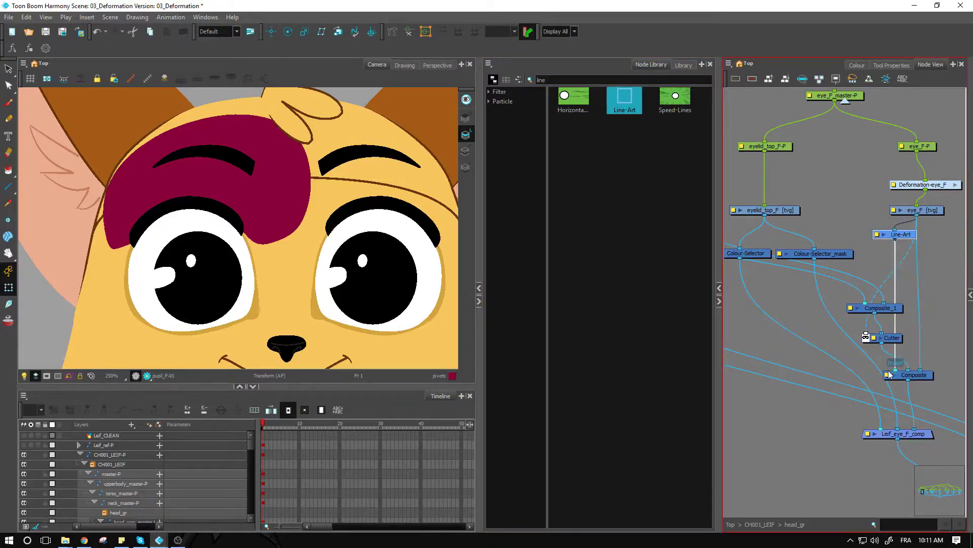
Step: Add a Colour-Art node beneath eye_F and route it into both the pupil Cutter's matte and the Composite node
{"action": "double_click", "coordinate": [541, 80]}
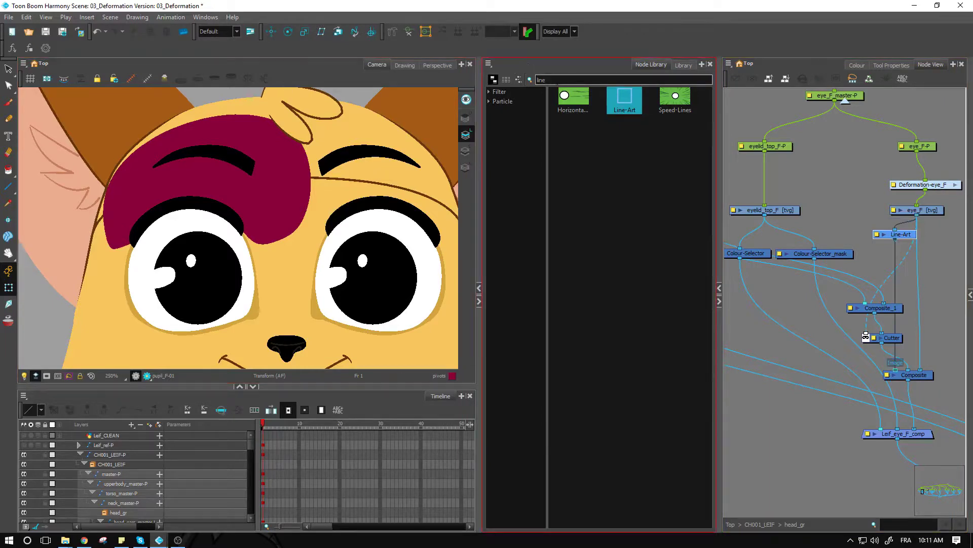
{"action": "type", "text": "colour"}
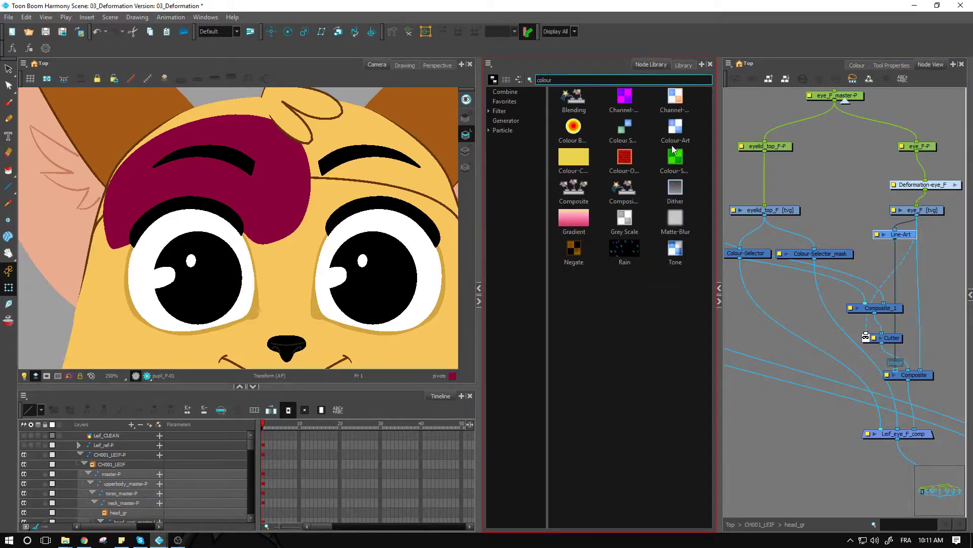
{"action": "left_click_drag", "start_coordinate": [676, 128], "coordinate": [827, 322]}
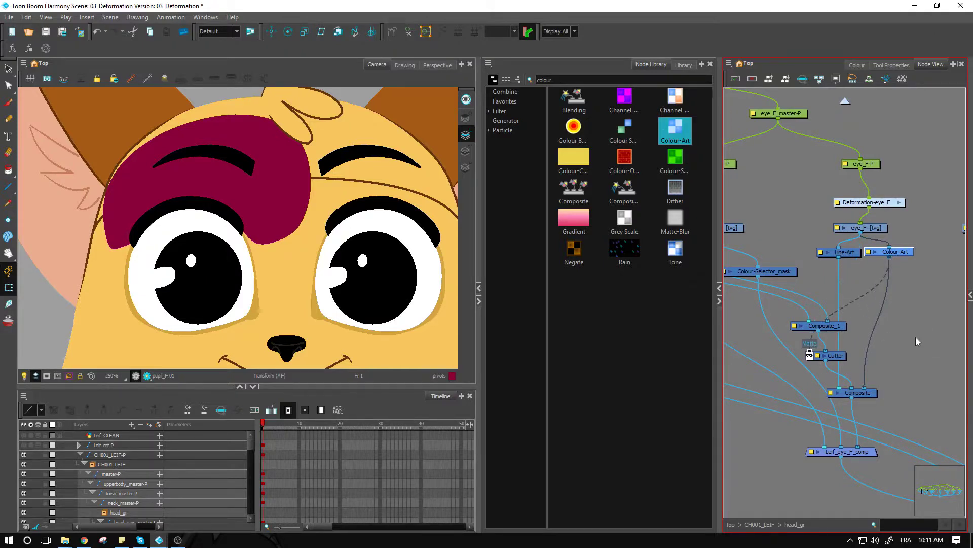
Step: Try moving the front pupil again with the eye line art on top, and undo the move
{"action": "mouse_move", "coordinate": [229, 295]}
{"action": "left_mouse_down"}
{"action": "mouse_move", "coordinate": [270, 309]}
{"action": "mouse_move", "coordinate": [189, 309]}
{"action": "mouse_move", "coordinate": [251, 302]}
{"action": "mouse_move", "coordinate": [243, 312]}
{"action": "mouse_move", "coordinate": [190, 294]}
{"action": "mouse_move", "coordinate": [205, 299]}
{"action": "mouse_move", "coordinate": [213, 287]}
{"action": "left_mouse_up"}
{"action": "key", "text": "ctrl+z"}
{"action": "left_click", "coordinate": [877, 383]}
Step: Shift the Composite node slightly and disconnect Colour-Selector_mask from Leif_eye_F_comp
{"action": "left_click", "coordinate": [871, 396]}
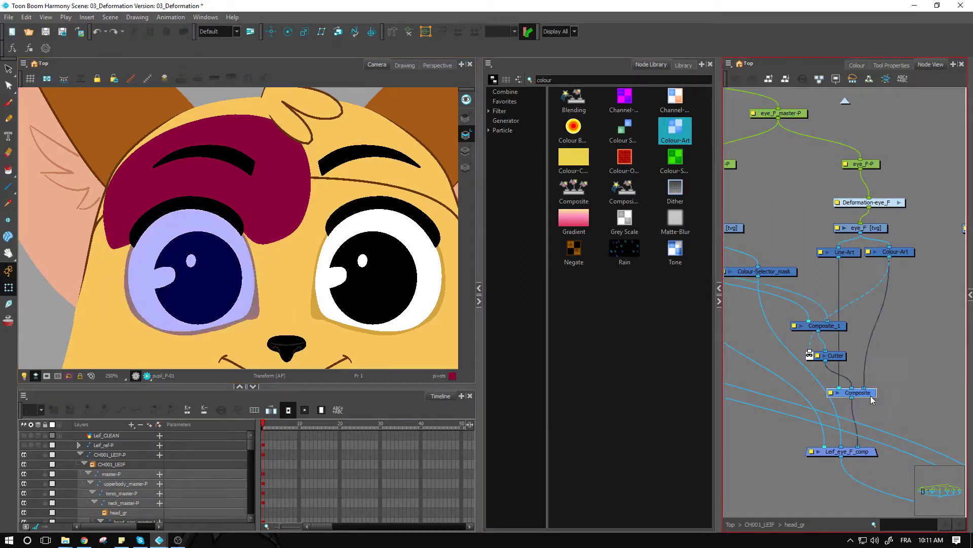
{"action": "mouse_move", "coordinate": [871, 398]}
{"action": "left_mouse_down"}
{"action": "mouse_move", "coordinate": [862, 405]}
{"action": "mouse_move", "coordinate": [864, 391]}
{"action": "mouse_move", "coordinate": [874, 393]}
{"action": "left_mouse_up"}
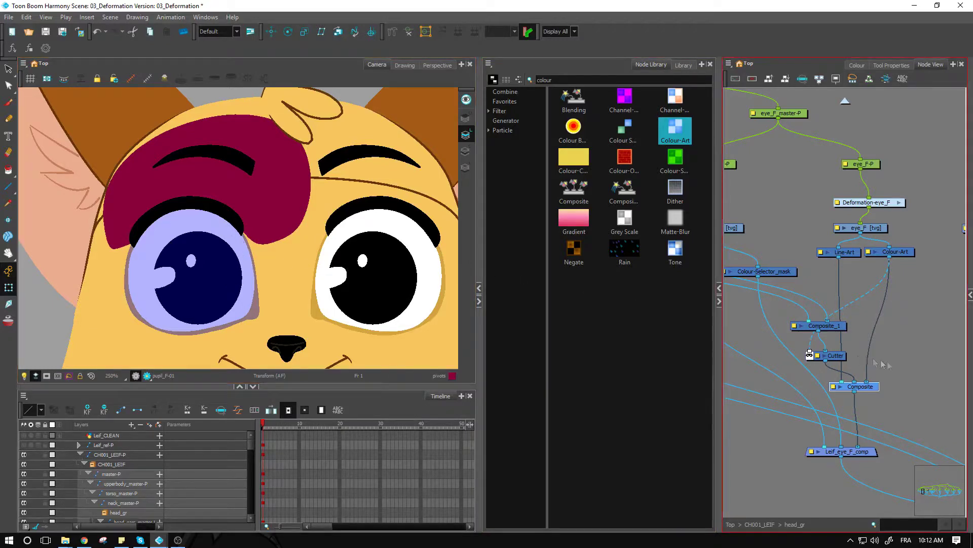
{"action": "left_click_drag", "start_coordinate": [800, 392], "coordinate": [880, 390]}
{"action": "scroll", "coordinate": [793, 287], "scroll_direction": "down", "scroll_amount": 1}
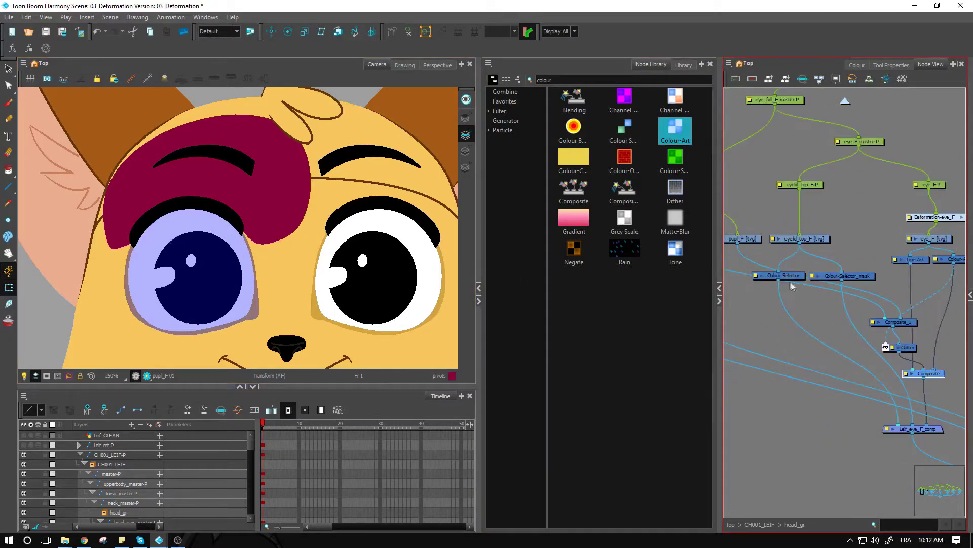
{"action": "left_click", "coordinate": [790, 277]}
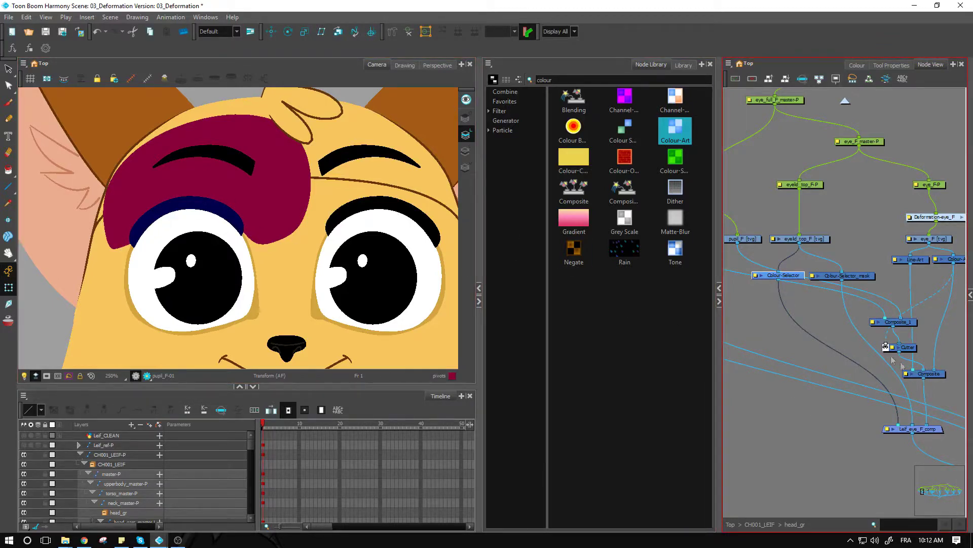
{"action": "left_click", "coordinate": [854, 277]}
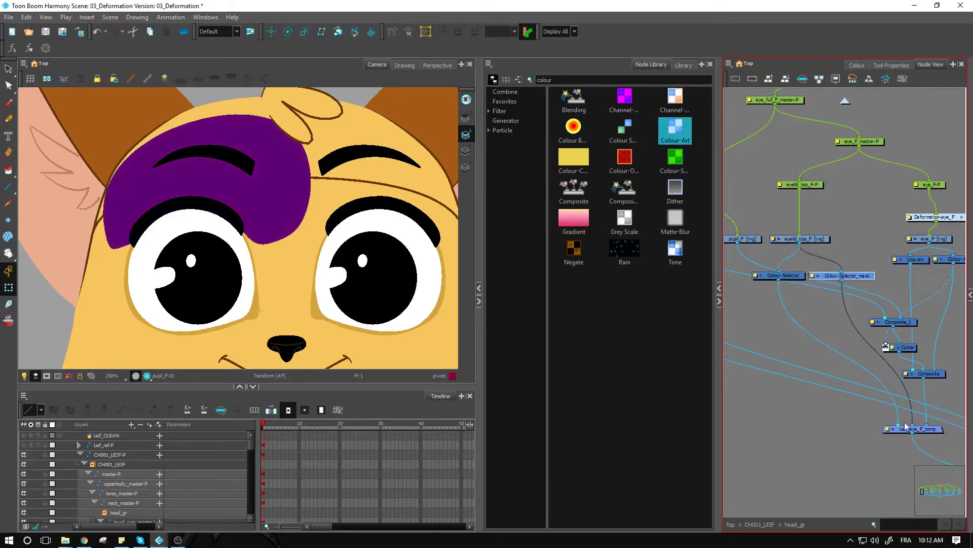
{"action": "left_click_drag", "start_coordinate": [913, 428], "coordinate": [854, 361]}
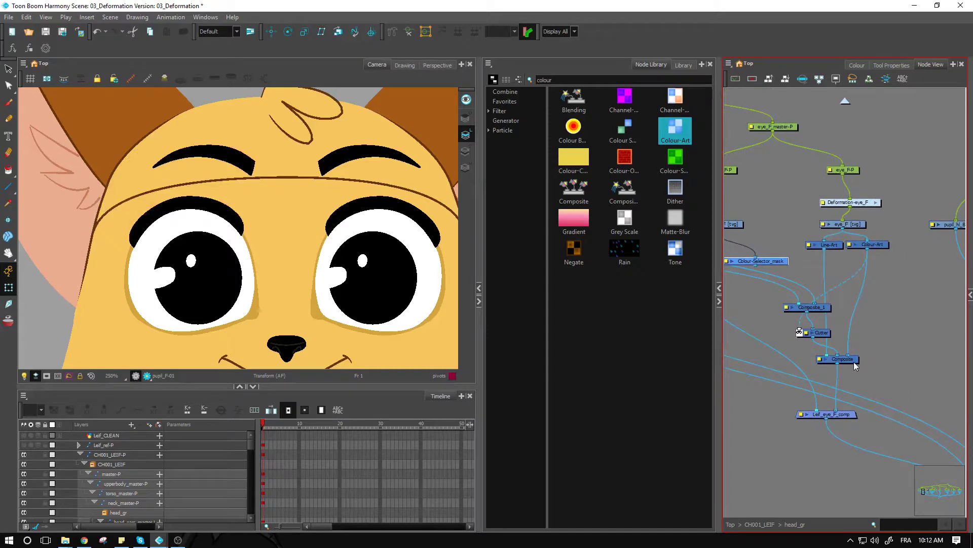
Step: Insert another Cutter between Composite and Leif_eye_F_comp, using Colour-Selector_mask as its matte
{"action": "left_click_drag", "start_coordinate": [569, 80], "coordinate": [538, 80]}
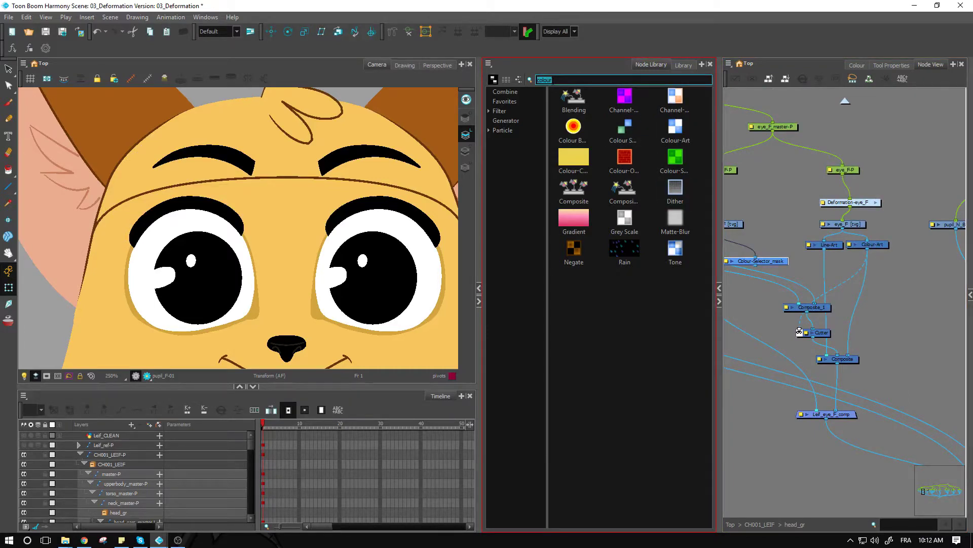
{"action": "type", "text": "cutt"}
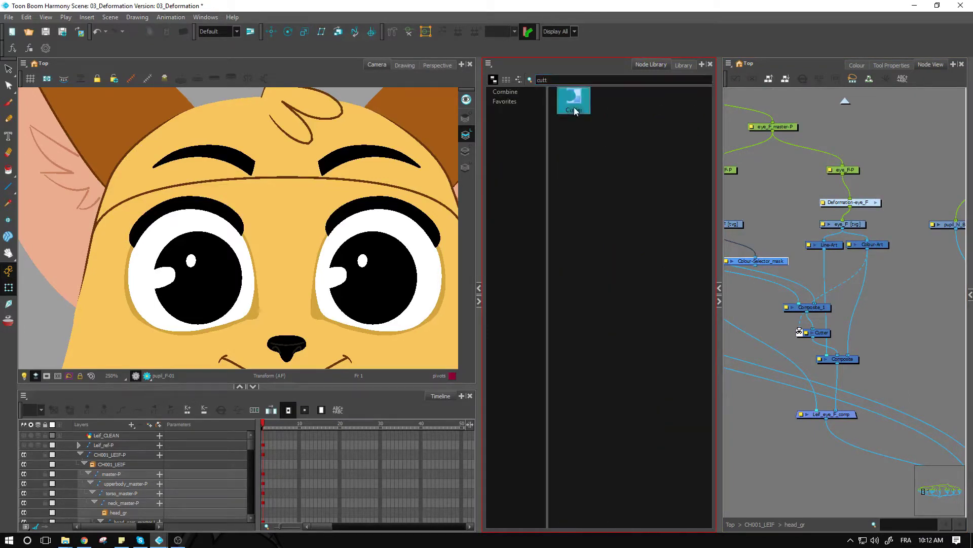
{"action": "left_click_drag", "start_coordinate": [575, 111], "coordinate": [897, 266]}
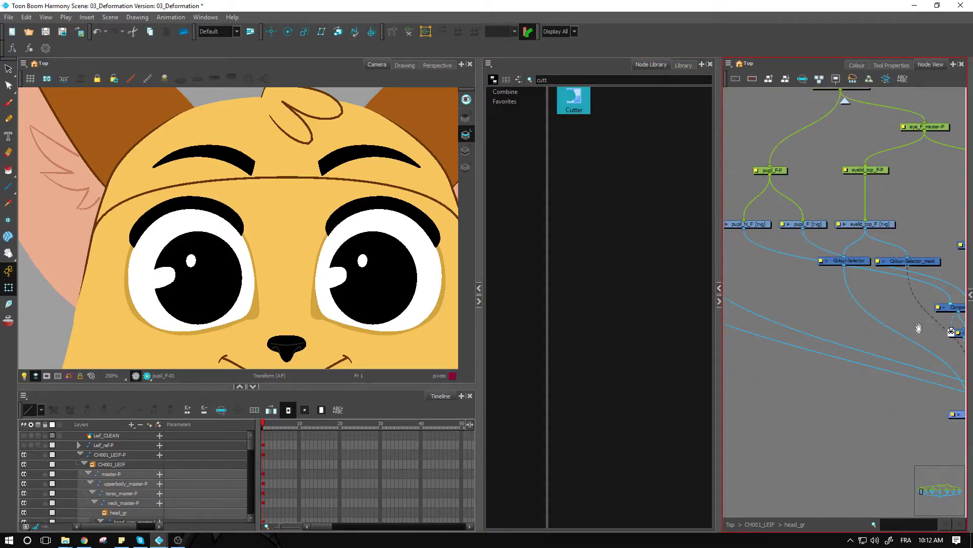
{"action": "left_click_drag", "start_coordinate": [919, 328], "coordinate": [768, 316]}
Step: Test the eyelid mask by lowering the front upper eyelid over the eye and moving it back up
{"action": "left_click", "coordinate": [215, 220]}
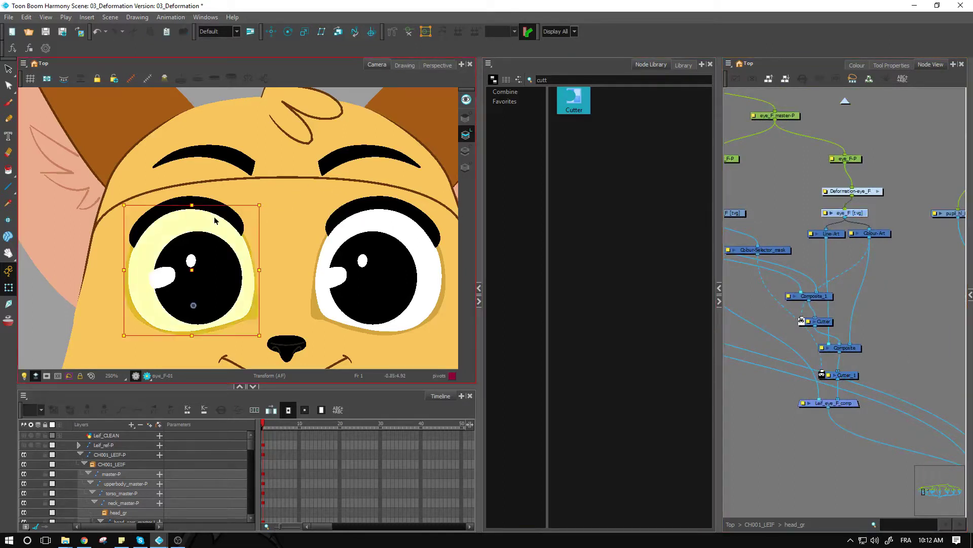
{"action": "left_click", "coordinate": [215, 209]}
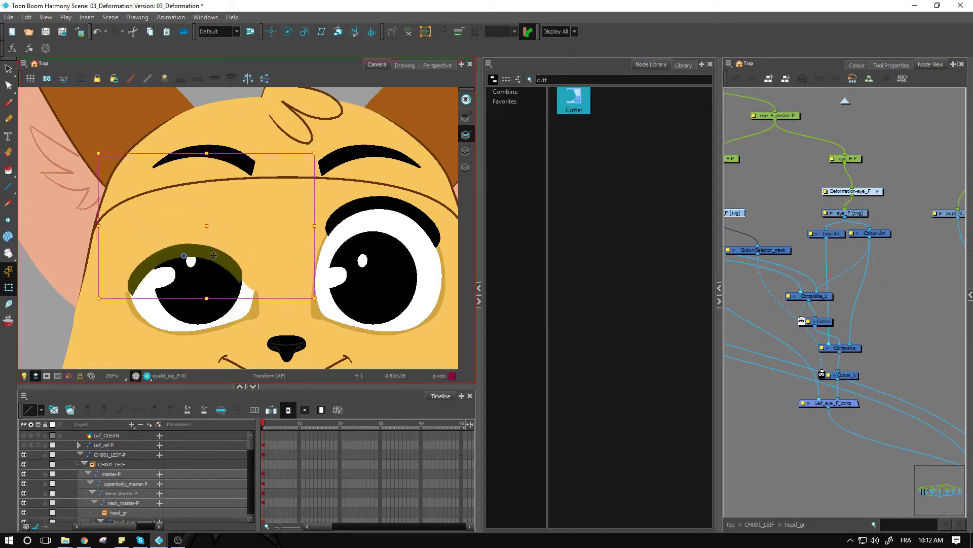
{"action": "left_click_drag", "start_coordinate": [213, 255], "coordinate": [215, 207]}
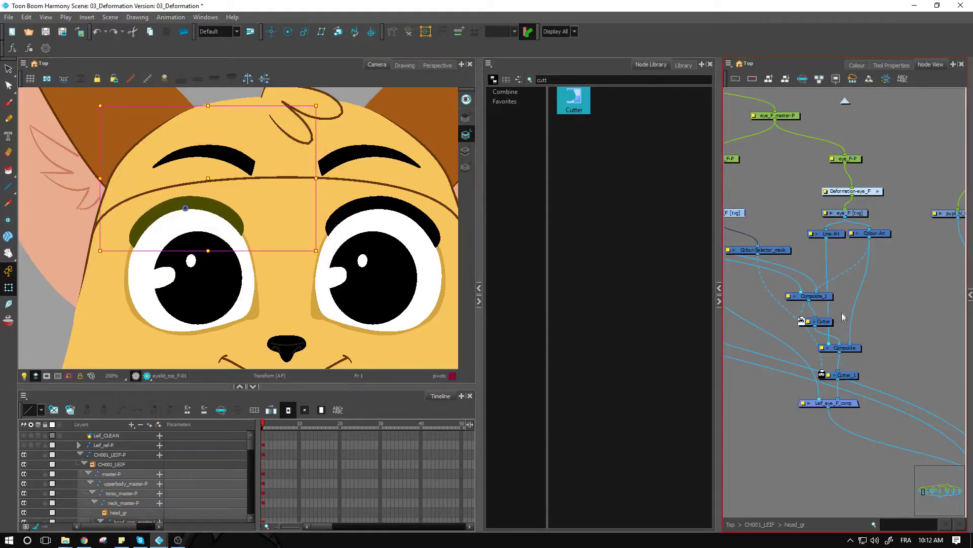
Step: Move the two Colour-Selector nodes slightly further down beneath the eyelid_top_F drawing
{"action": "scroll", "coordinate": [842, 313], "scroll_direction": "down", "scroll_amount": 2}
{"action": "left_click_drag", "start_coordinate": [809, 284], "coordinate": [847, 303]}
{"action": "left_click", "coordinate": [834, 269]}
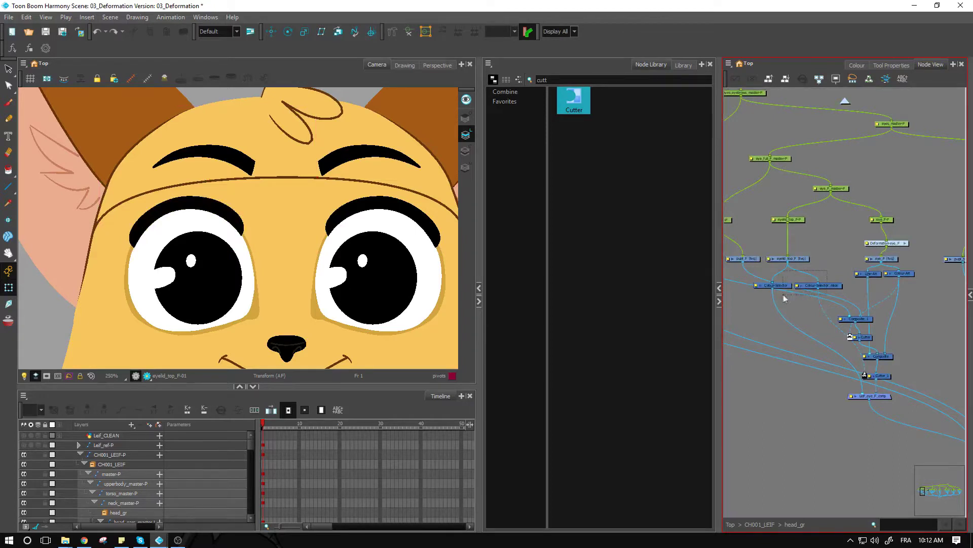
{"action": "mouse_move", "coordinate": [783, 296]}
{"action": "left_mouse_down"}
{"action": "mouse_move", "coordinate": [820, 278]}
{"action": "mouse_move", "coordinate": [779, 290]}
{"action": "left_mouse_up"}
{"action": "left_click", "coordinate": [822, 279]}
{"action": "left_click", "coordinate": [800, 282]}
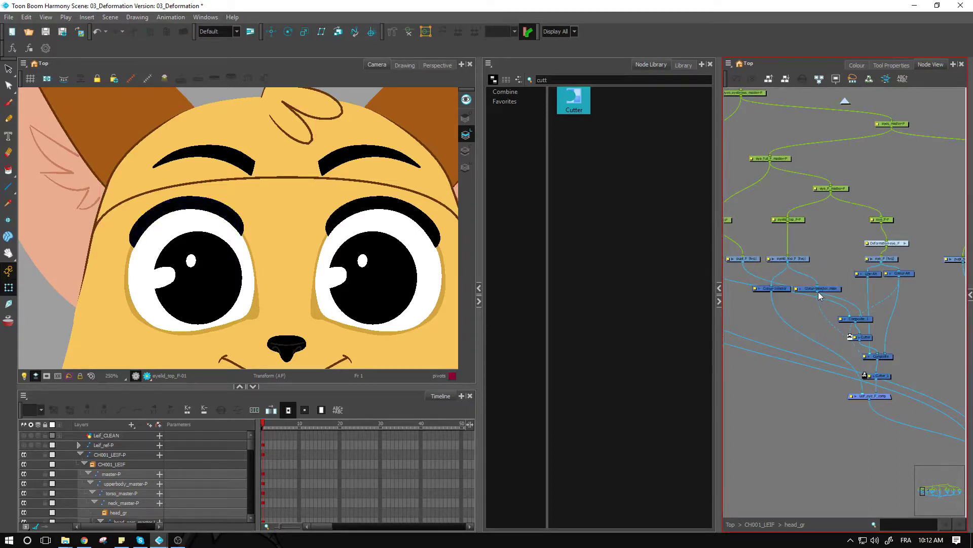
Step: Reconnect Colour-Selector_mask to Leif_eye_F_comp so the eyelid's mask shape can be seen while rigging
{"action": "left_click", "coordinate": [306, 223]}
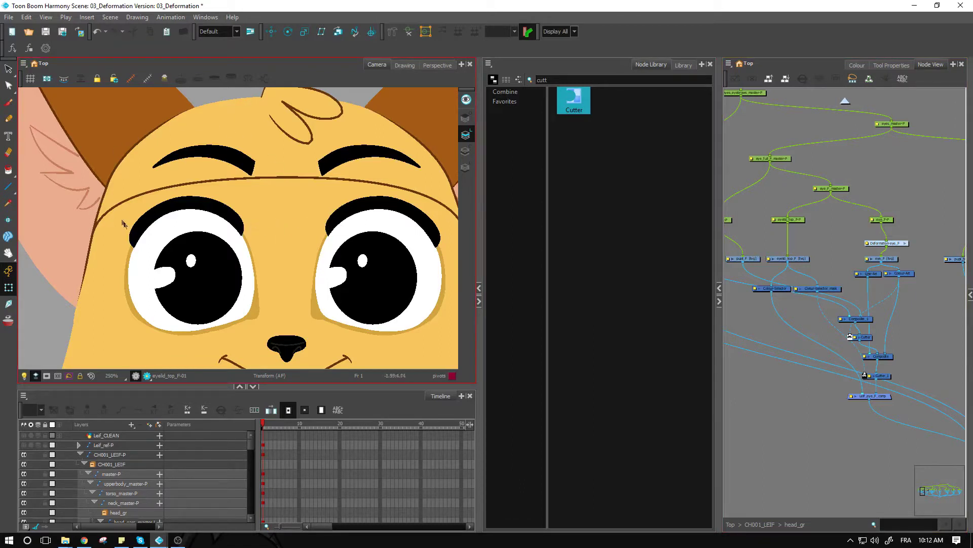
{"action": "left_click", "coordinate": [731, 321]}
{"action": "left_click_drag", "start_coordinate": [817, 292], "coordinate": [867, 394]}
Step: Select the front upper eyelid drawing and set the Rigging tool to Envelope mode
{"action": "left_click", "coordinate": [231, 214]}
{"action": "key", "text": "2"}
{"action": "key", "text": "space"}
{"action": "left_click_drag", "start_coordinate": [270, 189], "coordinate": [306, 303]}
{"action": "left_click", "coordinate": [666, 111]}
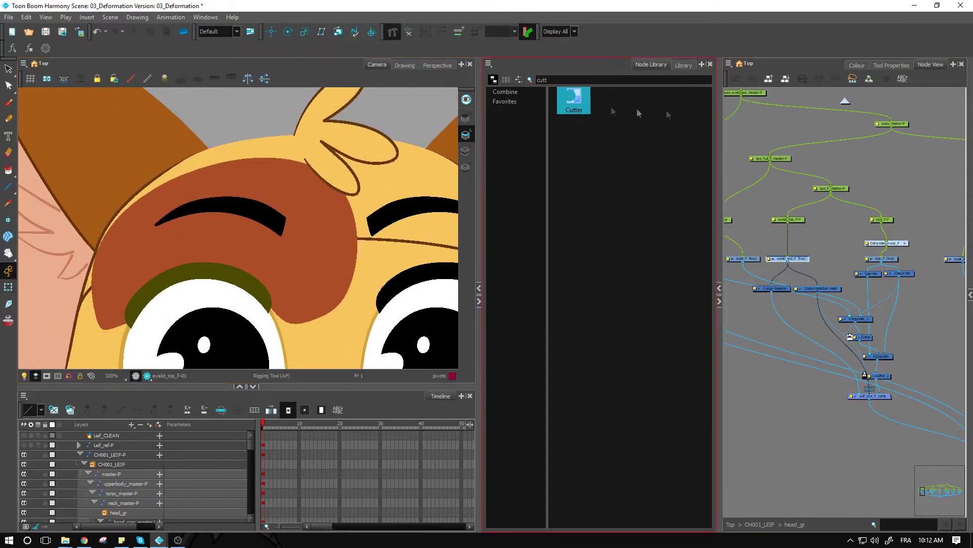
{"action": "left_click", "coordinate": [888, 65]}
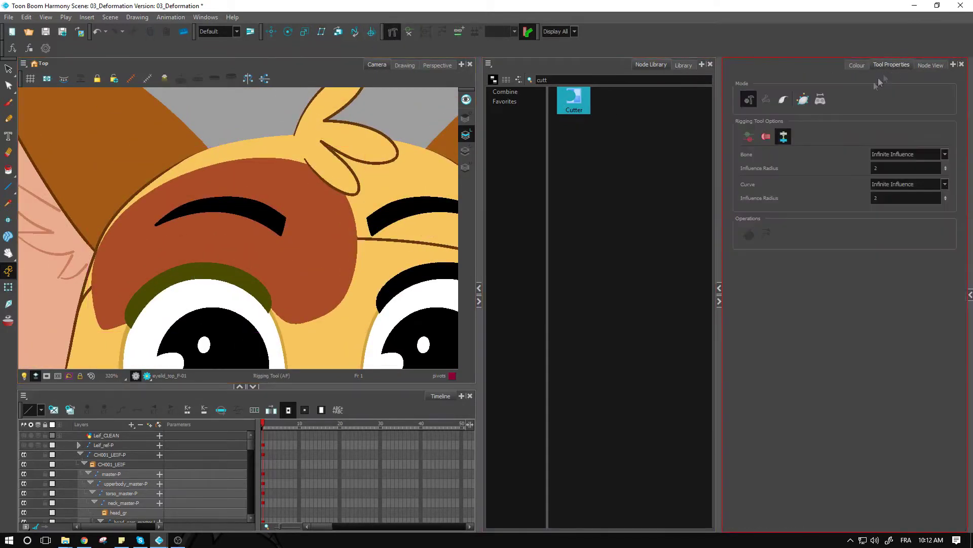
{"action": "left_click", "coordinate": [804, 100]}
Step: Place envelope points from the eyelid's inner corner around the top of the mask shape to its outer side, shaping the handles to its contour
{"action": "left_click_drag", "start_coordinate": [269, 304], "coordinate": [293, 334]}
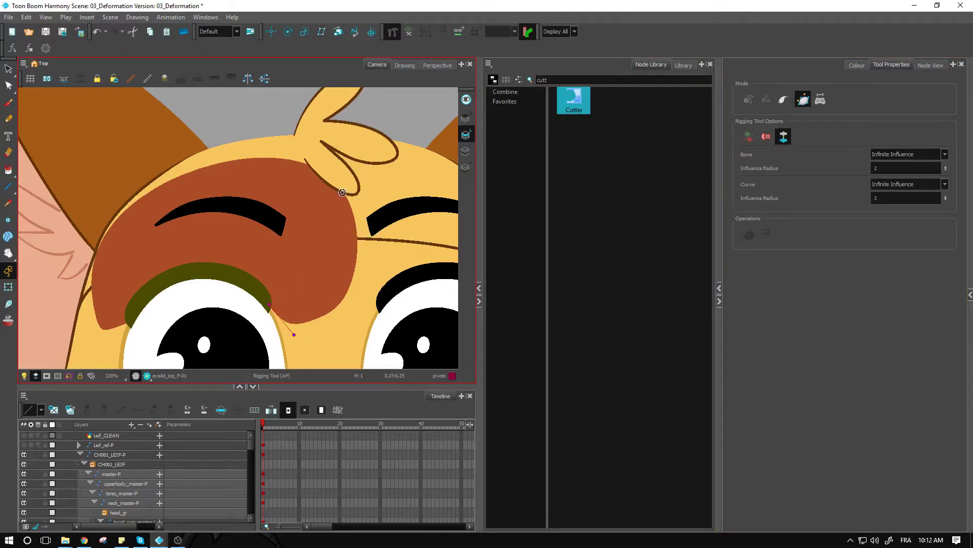
{"action": "left_click_drag", "start_coordinate": [350, 199], "coordinate": [384, 322]}
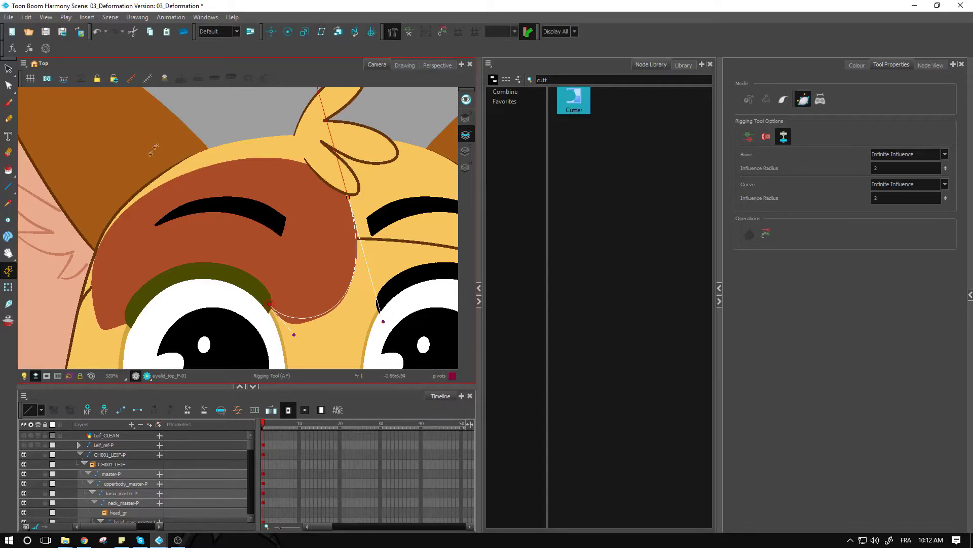
{"action": "left_click_drag", "start_coordinate": [98, 250], "coordinate": [122, 185]}
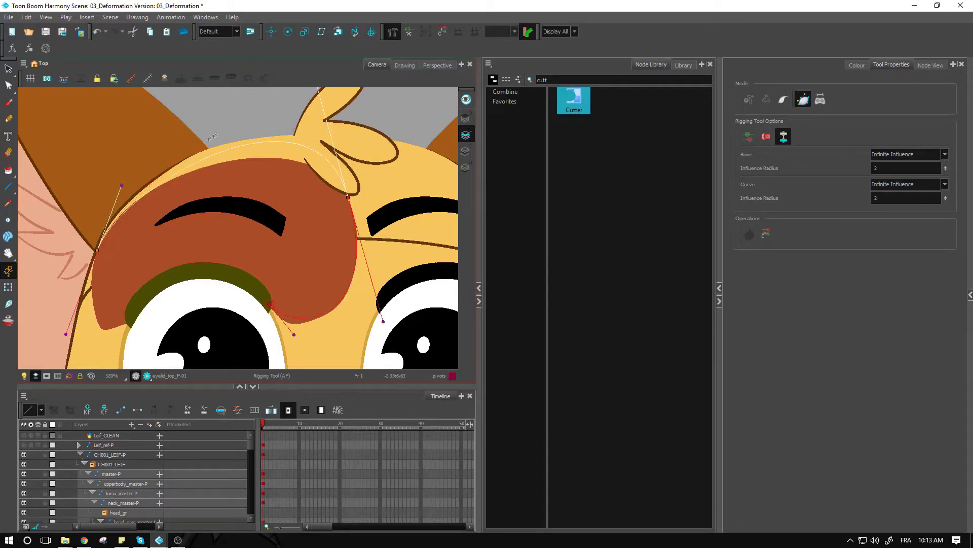
{"action": "key", "text": "1"}
{"action": "left_click_drag", "start_coordinate": [305, 120], "coordinate": [307, 135]}
{"action": "left_click_drag", "start_coordinate": [148, 195], "coordinate": [149, 185]}
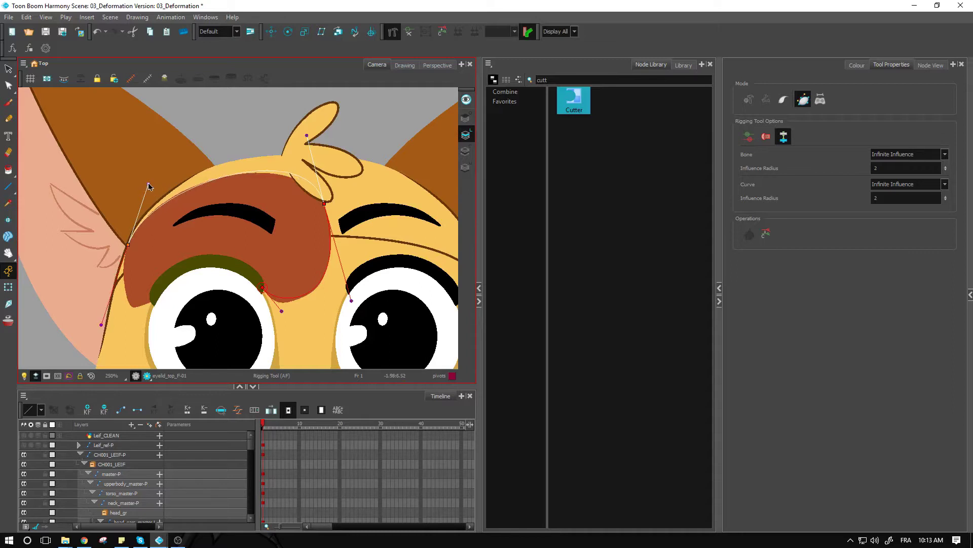
Step: Close the envelope around the mask's lower outer corner and along the lash line, refining the points and handles to follow the eyelid
{"action": "left_click", "coordinate": [131, 305]}
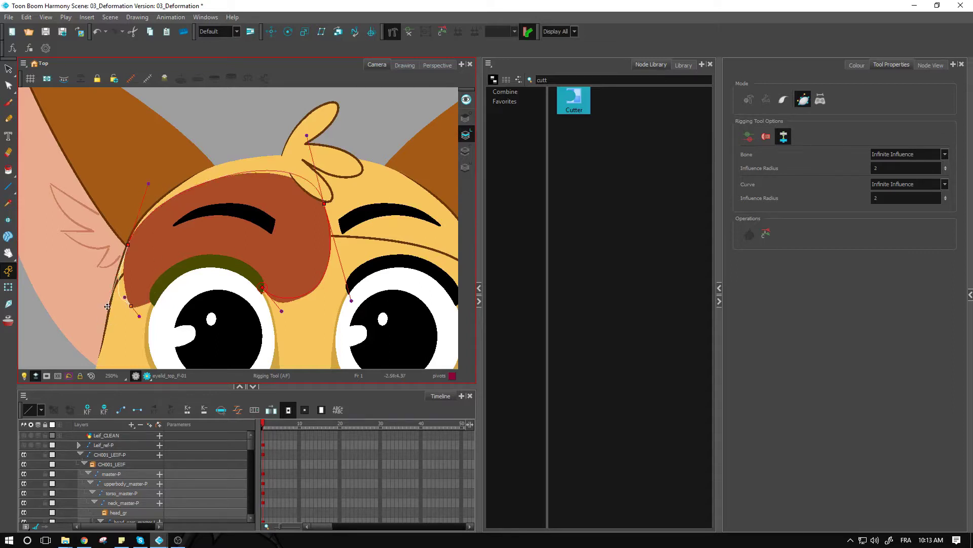
{"action": "left_click", "coordinate": [152, 301]}
{"action": "left_click_drag", "start_coordinate": [262, 286], "coordinate": [210, 231]}
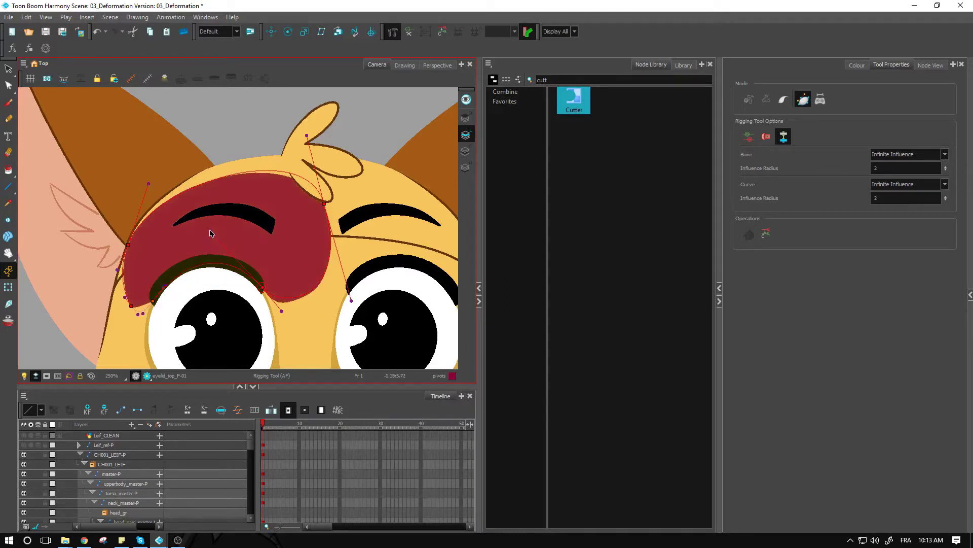
{"action": "left_click", "coordinate": [163, 287]}
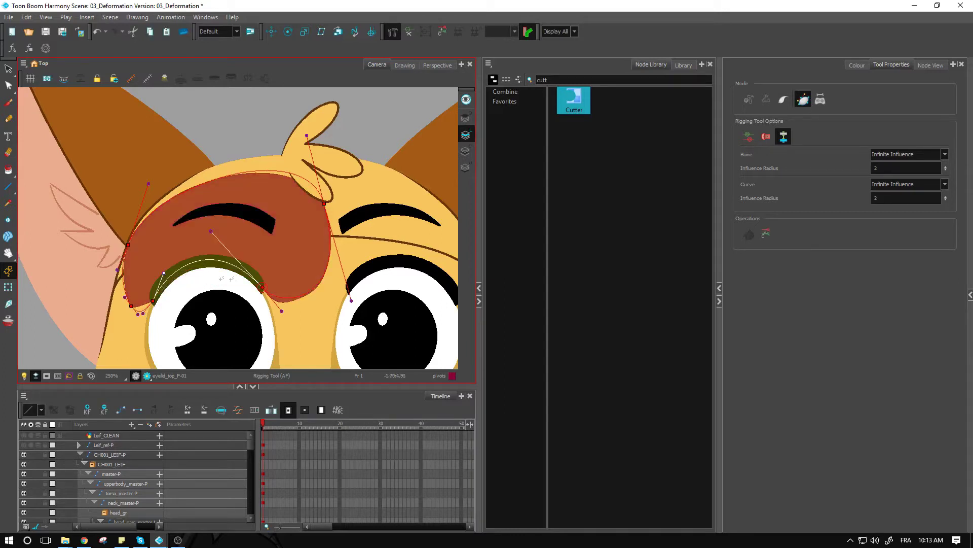
{"action": "left_click_drag", "start_coordinate": [212, 231], "coordinate": [215, 234]}
{"action": "left_click_drag", "start_coordinate": [263, 288], "coordinate": [264, 287]}
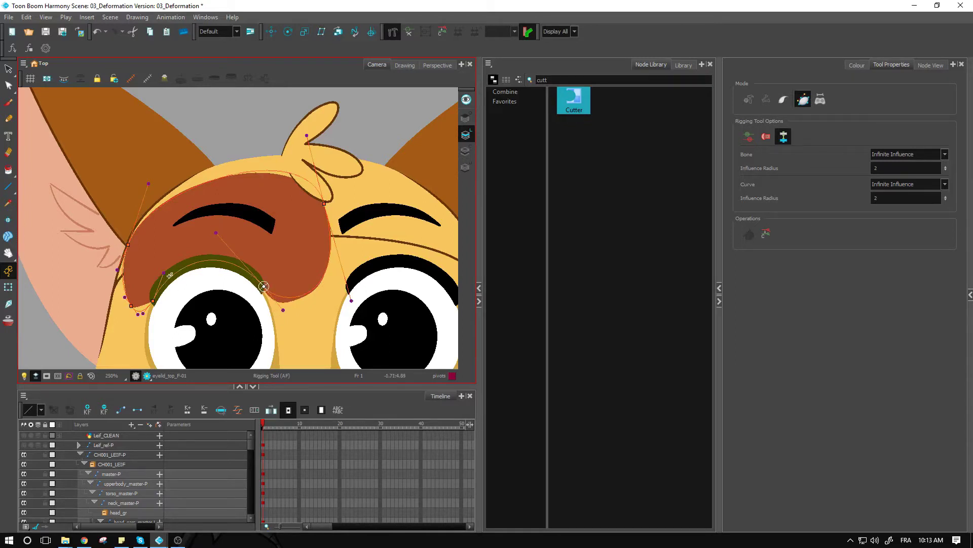
{"action": "left_click", "coordinate": [153, 301]}
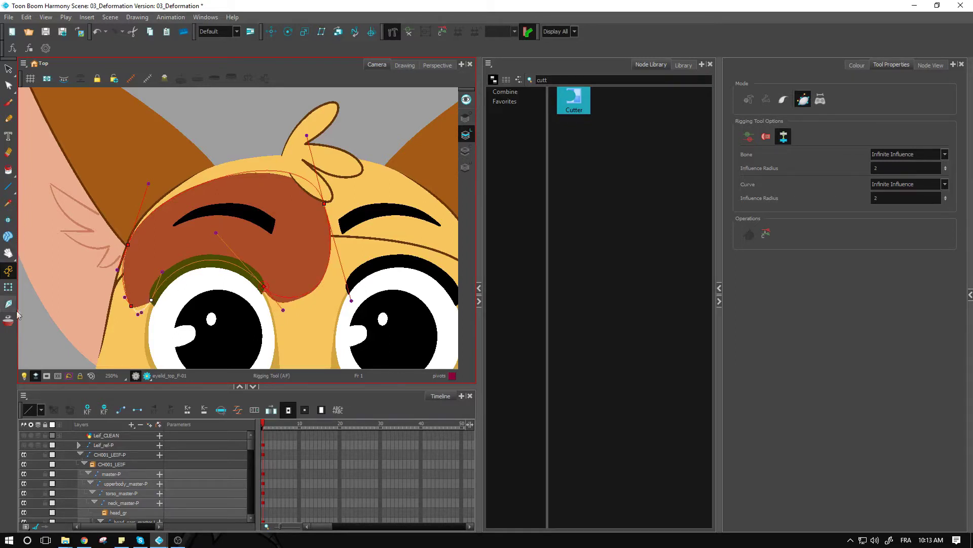
Step: Leave rigging with the Transform tool and disconnect Colour-Selector_mask from Leif_eye_F_comp
{"action": "left_click", "coordinate": [9, 287]}
{"action": "left_click", "coordinate": [276, 243]}
{"action": "scroll", "coordinate": [277, 244], "scroll_direction": "down", "scroll_amount": 3}
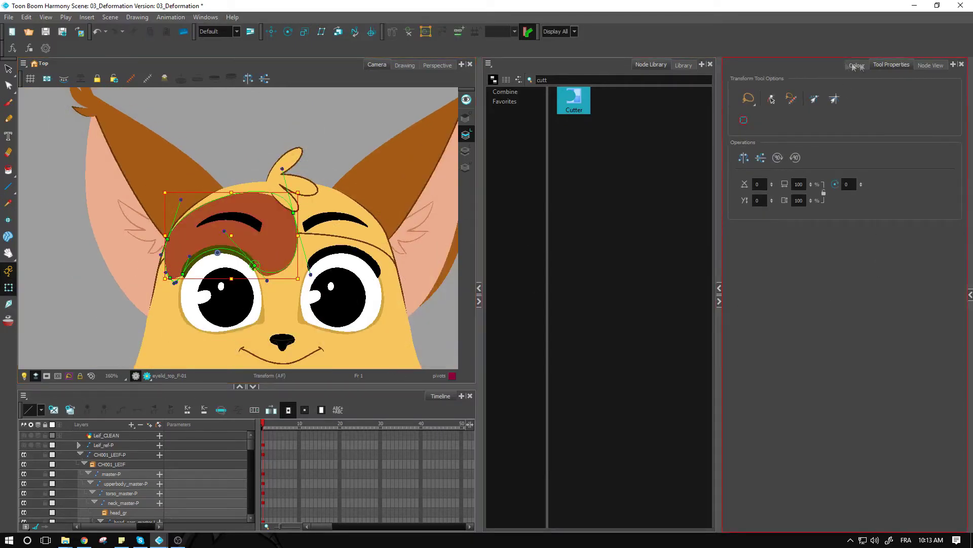
{"action": "left_click", "coordinate": [930, 64]}
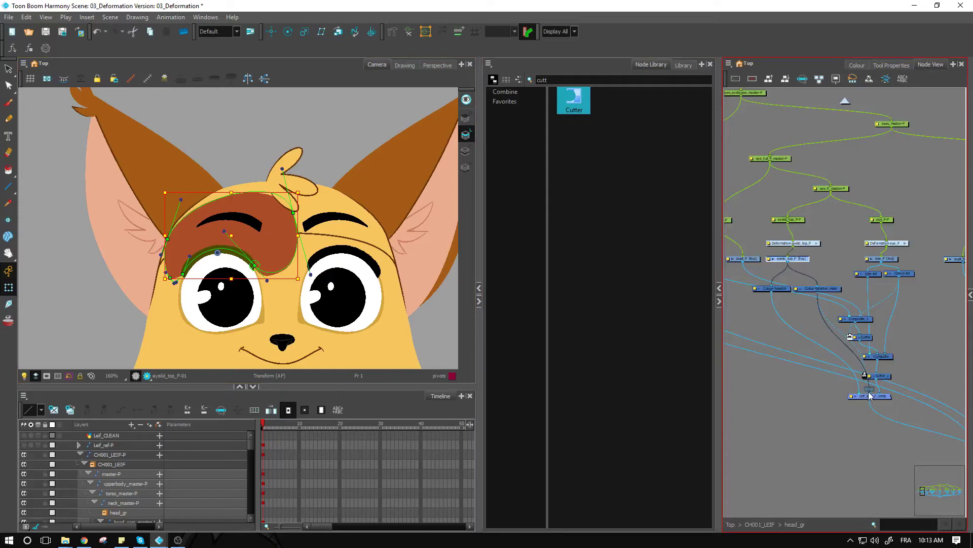
{"action": "left_click_drag", "start_coordinate": [870, 395], "coordinate": [842, 370]}
{"action": "left_click", "coordinate": [788, 380]}
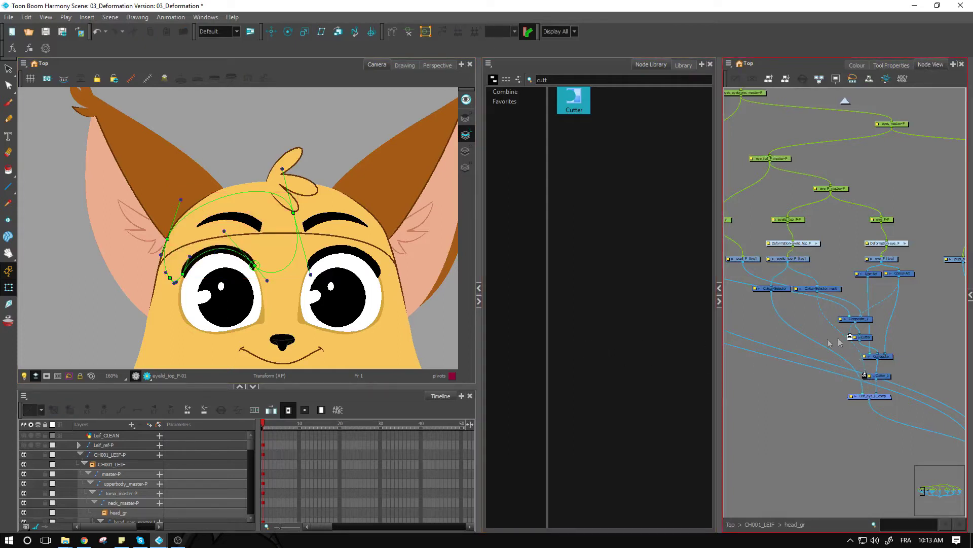
Step: Test the eyelid envelope by lowering its inner and outer lash-line corners over the front eye
{"action": "scroll", "coordinate": [839, 344], "scroll_direction": "up", "scroll_amount": 2}
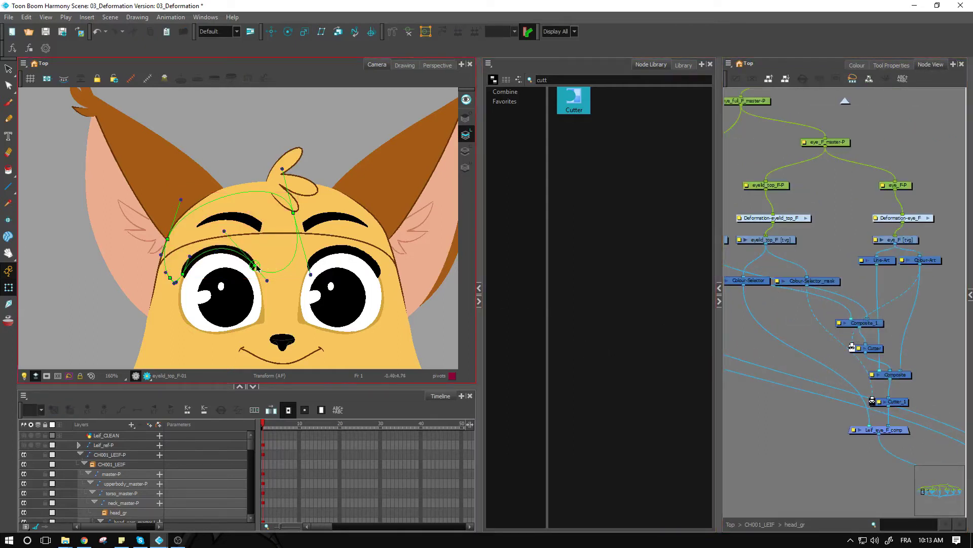
{"action": "left_click_drag", "start_coordinate": [254, 265], "coordinate": [264, 294]}
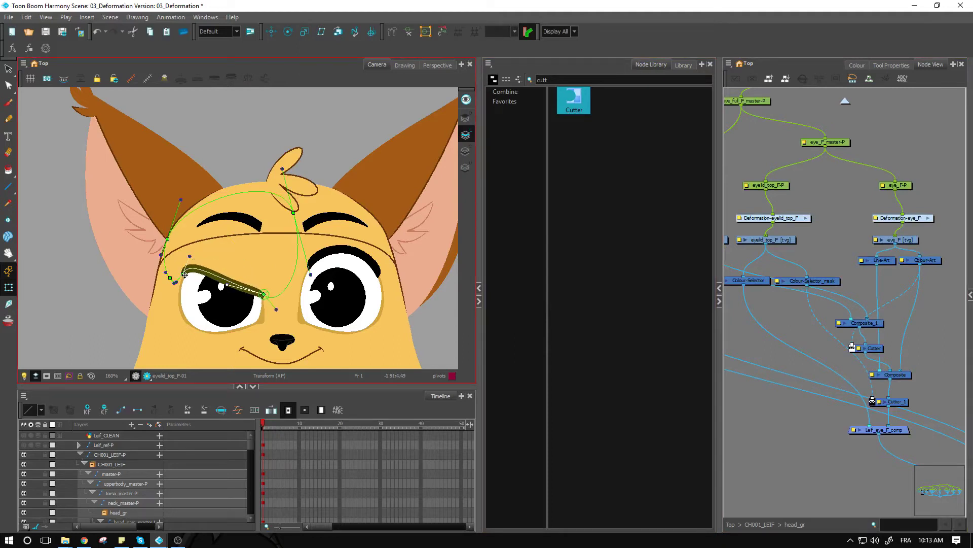
{"action": "left_click_drag", "start_coordinate": [185, 275], "coordinate": [176, 304]}
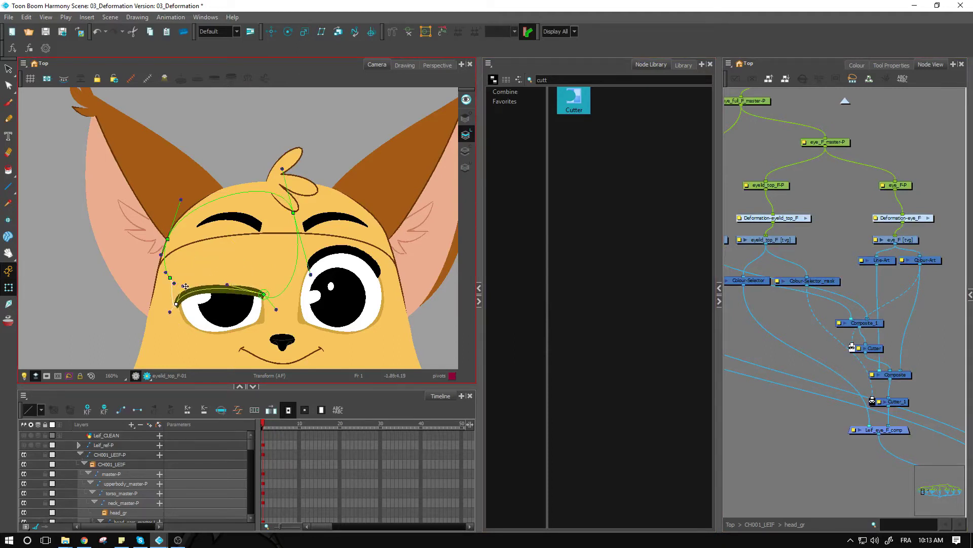
Step: Show the front eye's deformation controls and raise its lower edge into a squint
{"action": "left_click", "coordinate": [256, 324]}
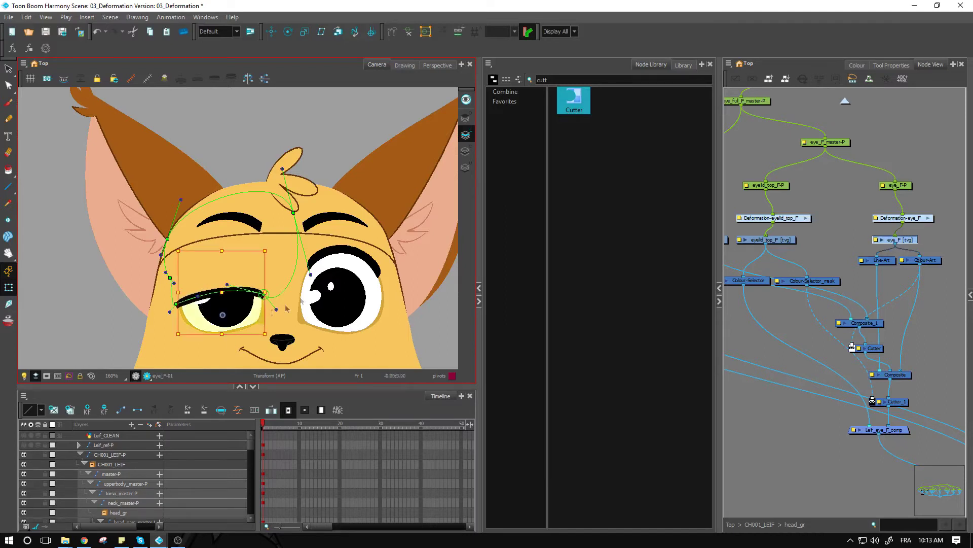
{"action": "left_click", "coordinate": [409, 34]}
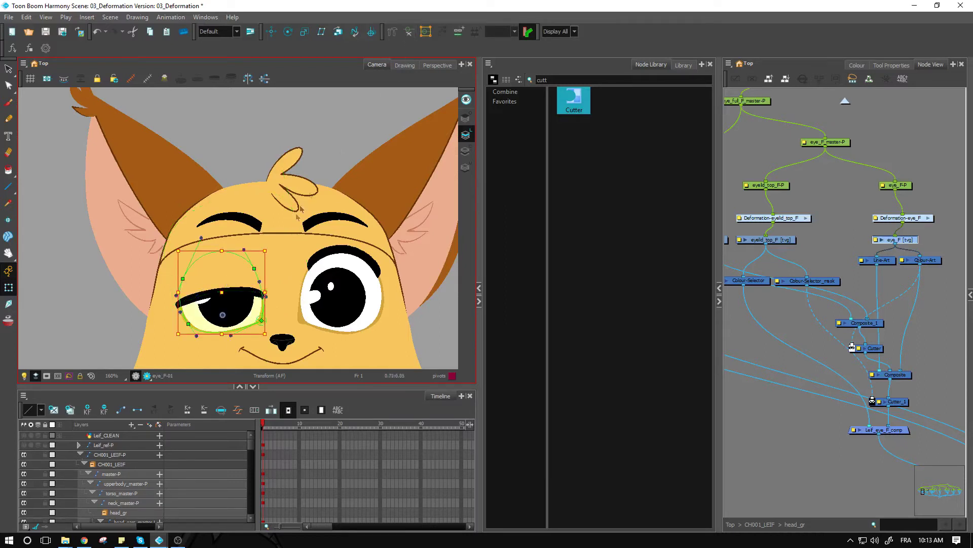
{"action": "left_click", "coordinate": [308, 142]}
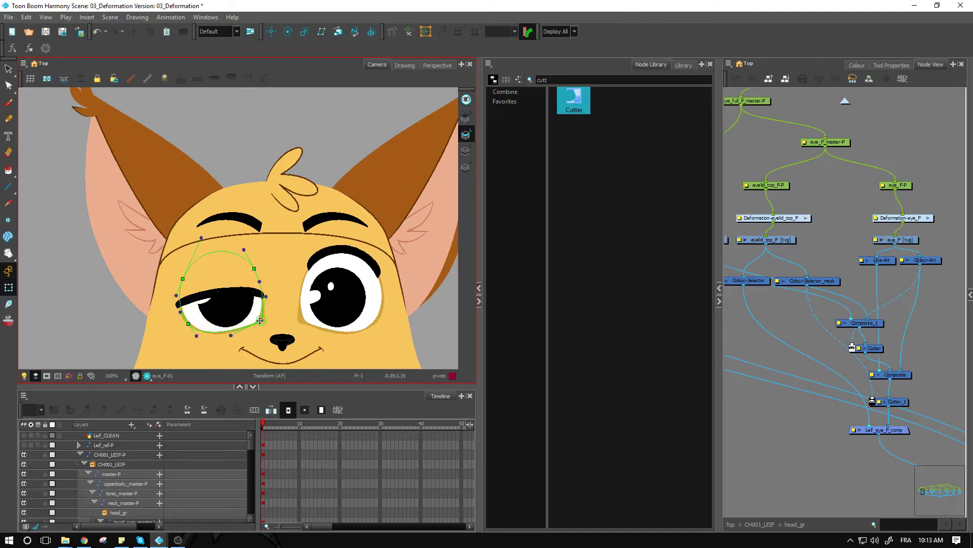
{"action": "left_click_drag", "start_coordinate": [262, 320], "coordinate": [207, 317]}
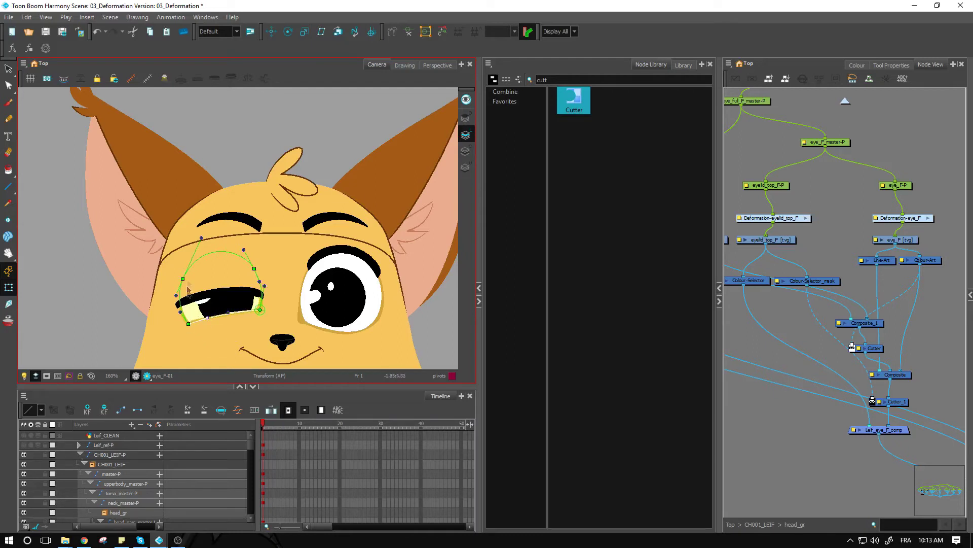
Step: Select the pooch_low_F drawing at the bottom of the character's belly
{"action": "key", "text": "shift+z"}
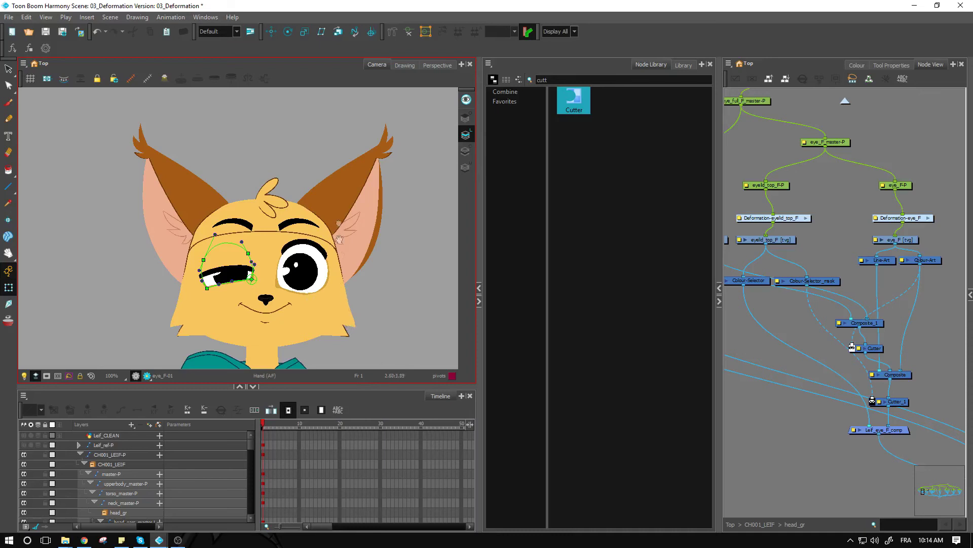
{"action": "scroll", "coordinate": [348, 330], "scroll_direction": "down", "scroll_amount": 4}
{"action": "left_click", "coordinate": [282, 279]}
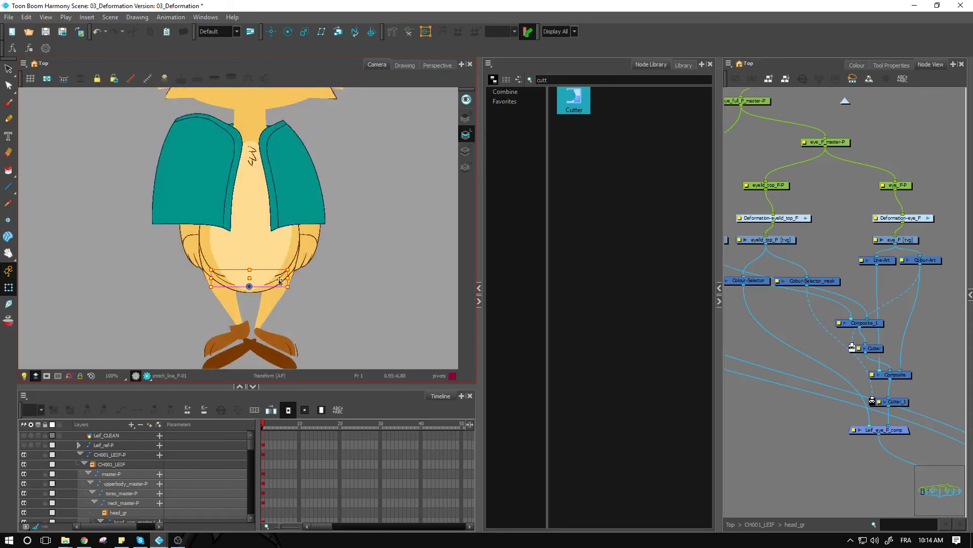